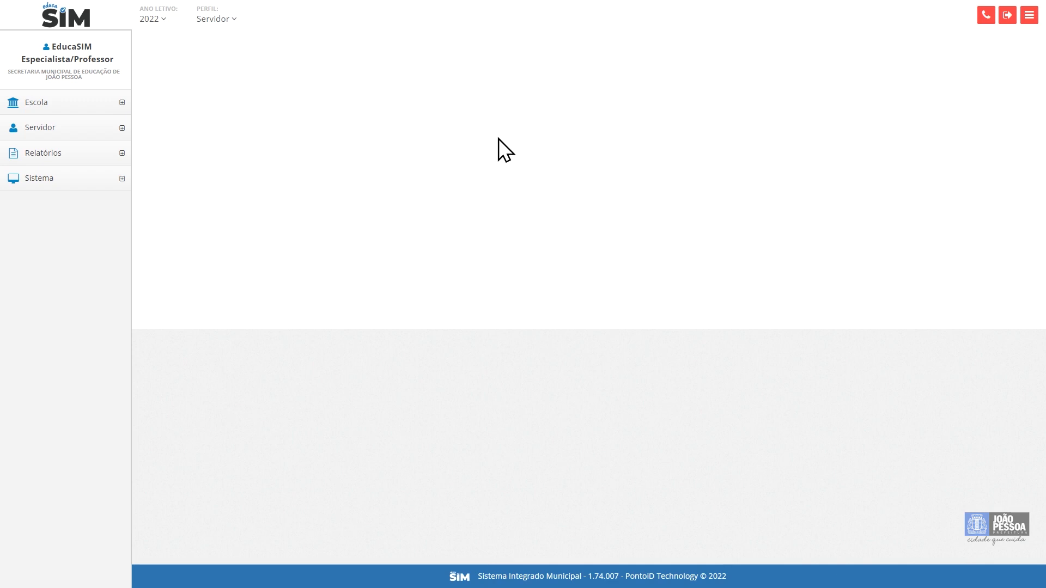
Open the teaching plan query (Plano de Ensino) for the schooling class 8º ANO - EDUCASIM.
click(113, 108)
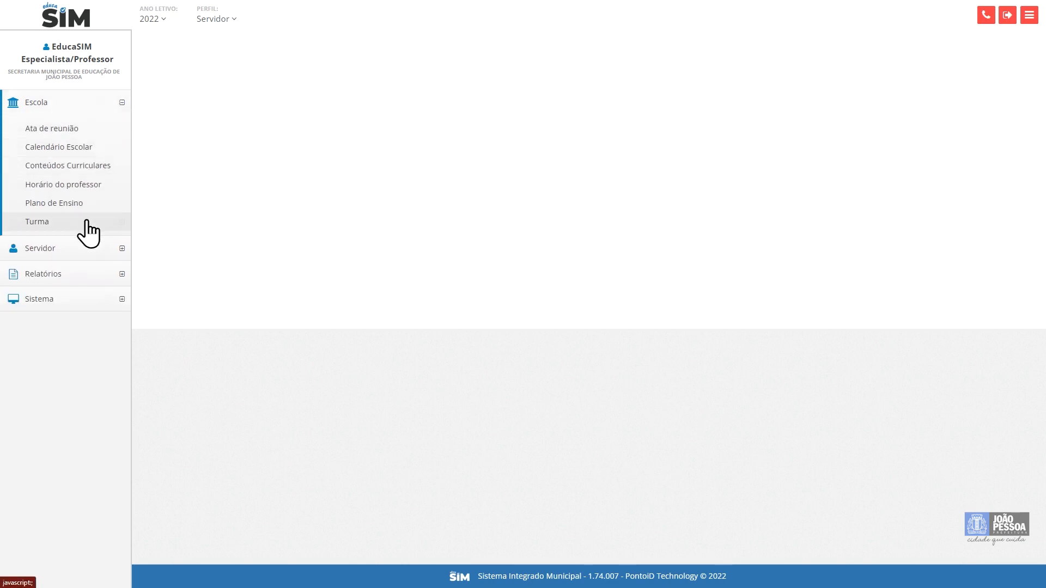
click(83, 224)
click(85, 241)
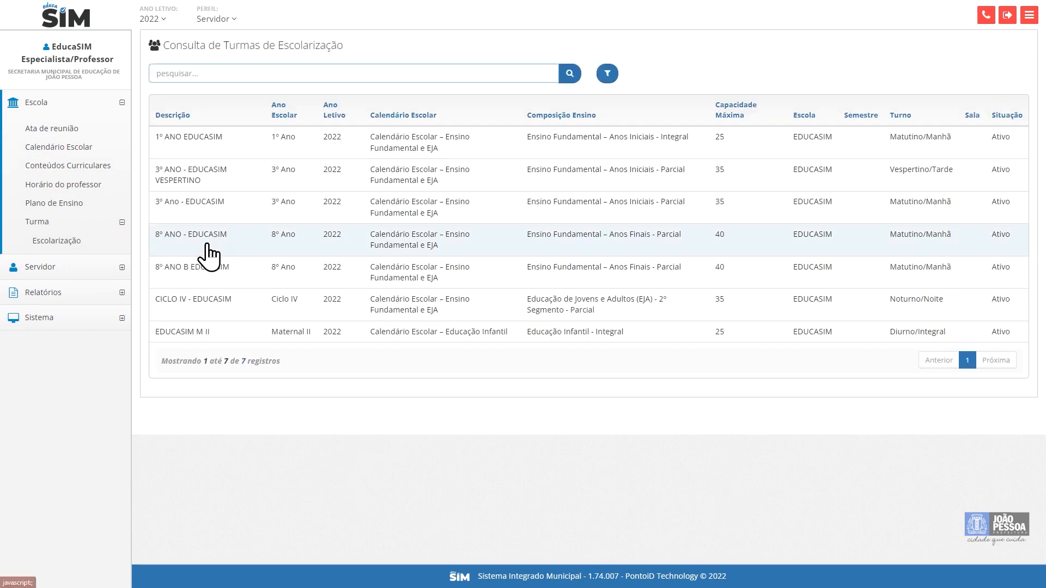
click(252, 244)
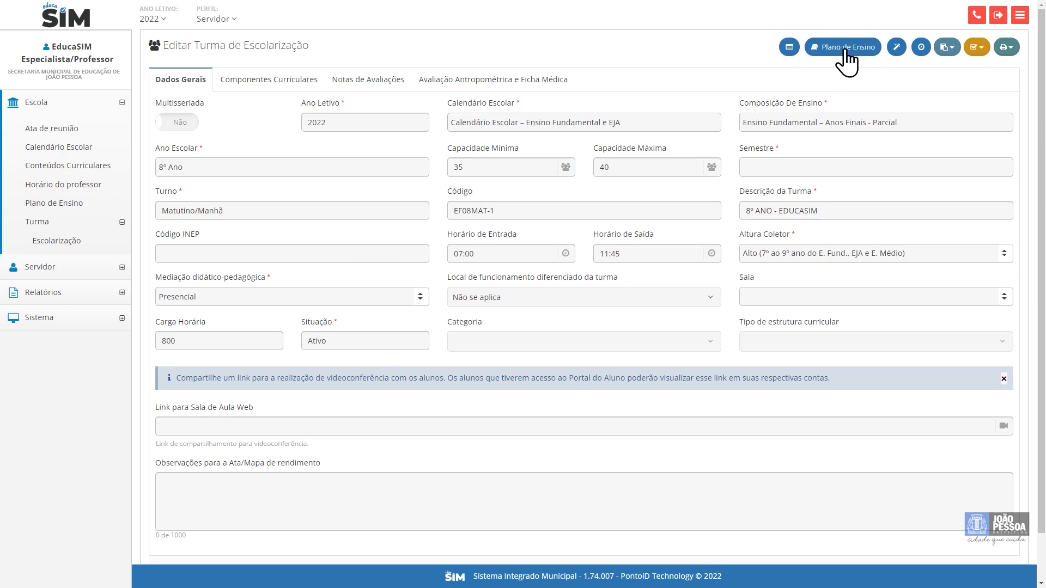
click(845, 49)
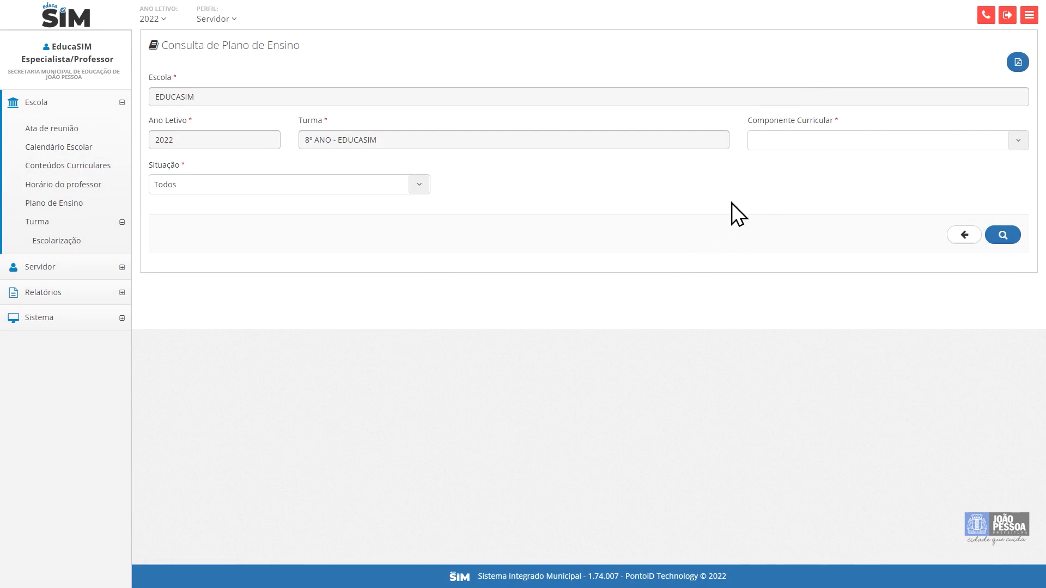
Start a new teaching plan for the Língua Portuguesa component and set its period to Terceiro Bimestre.
click(822, 145)
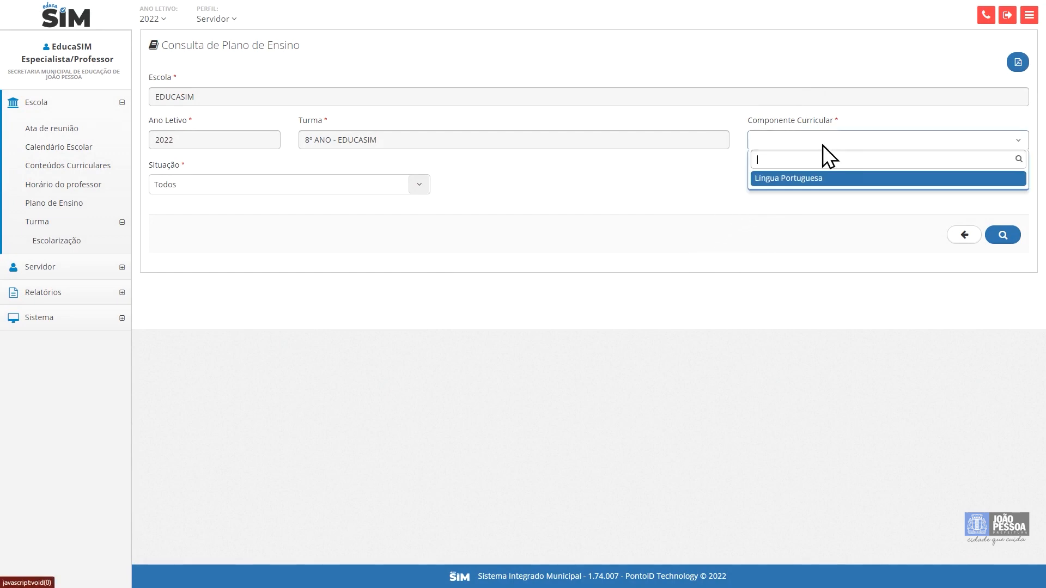
click(816, 185)
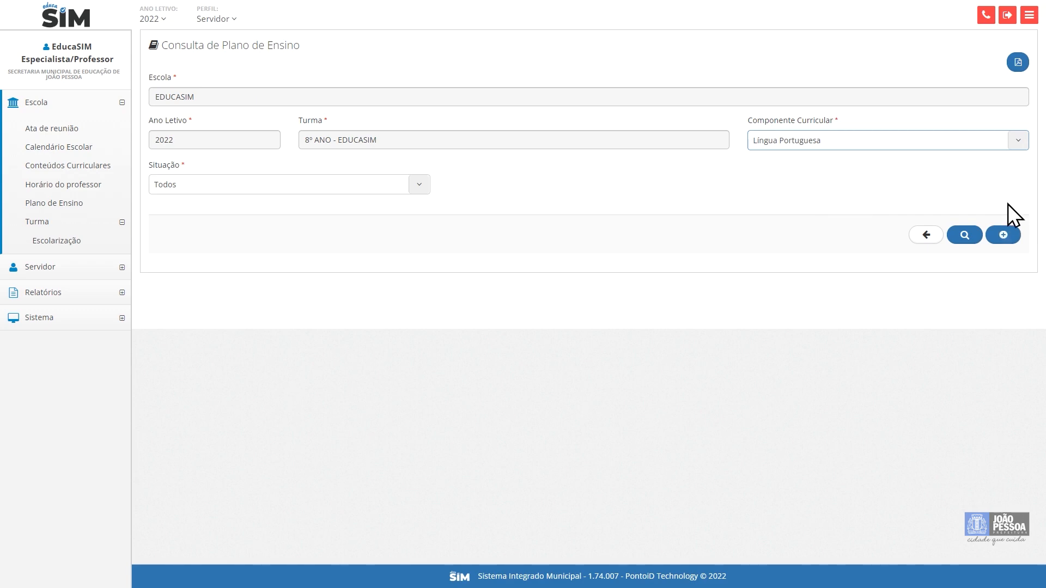
click(1002, 240)
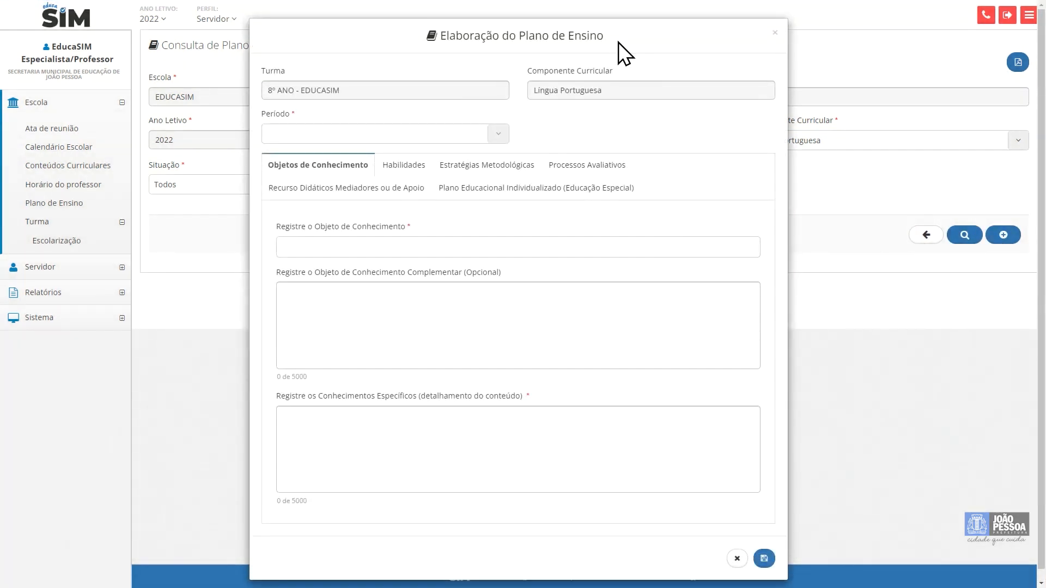
click(491, 135)
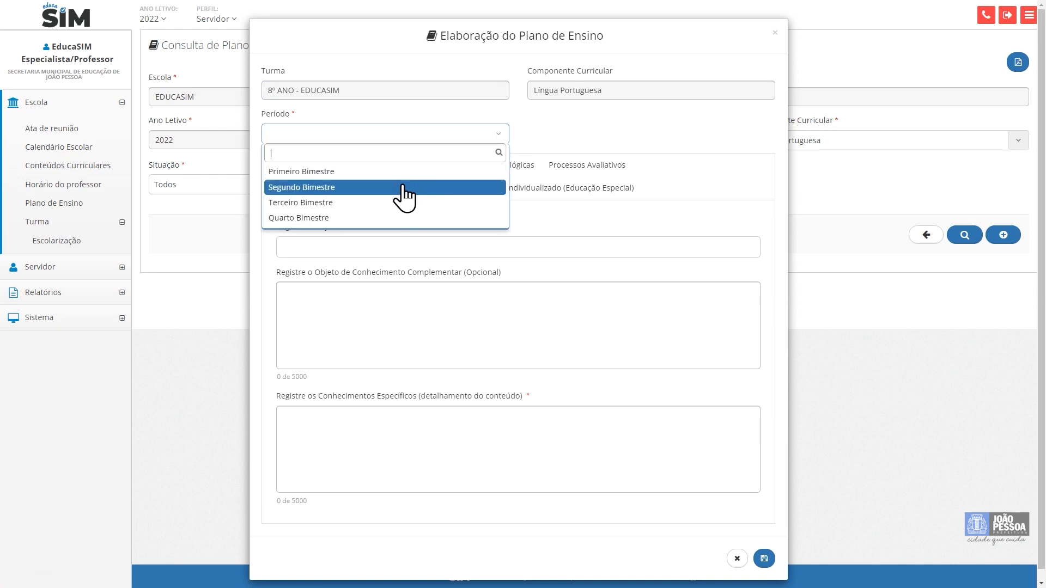
click(376, 203)
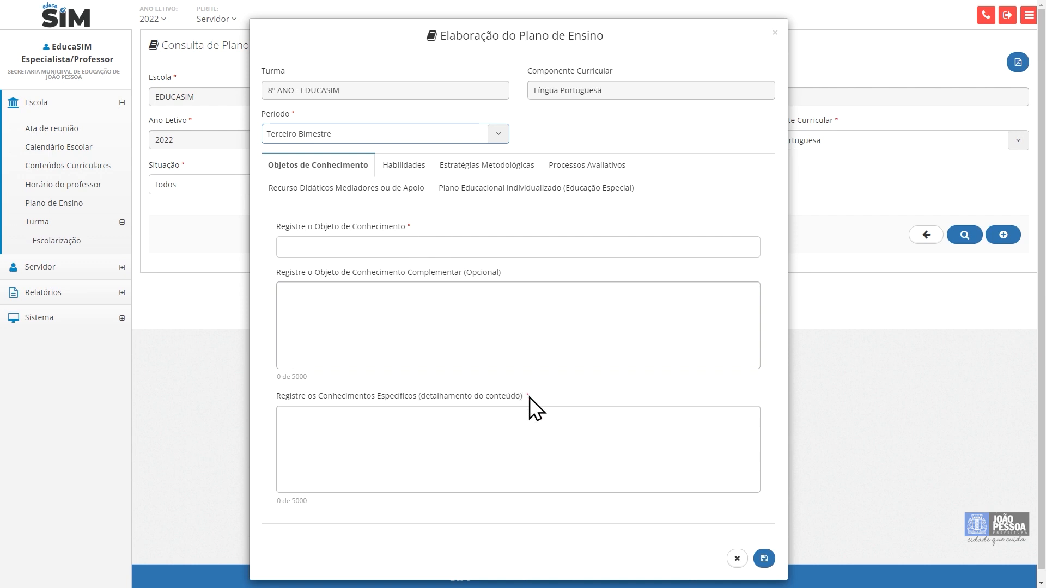
Add "Adesão às práticas de leitura" as the plan's knowledge object.
click(338, 247)
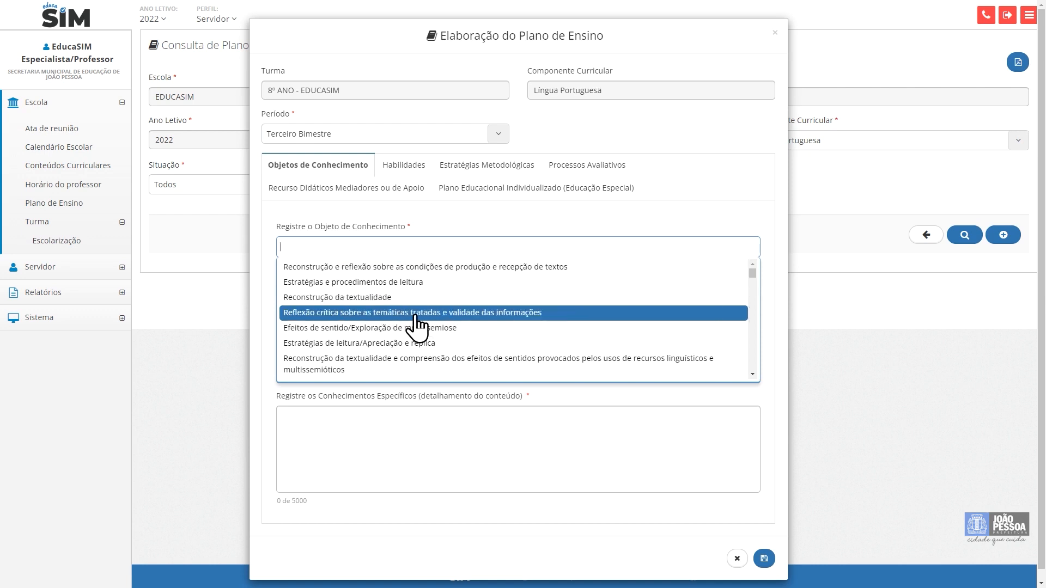
scroll(417, 327, down, 10)
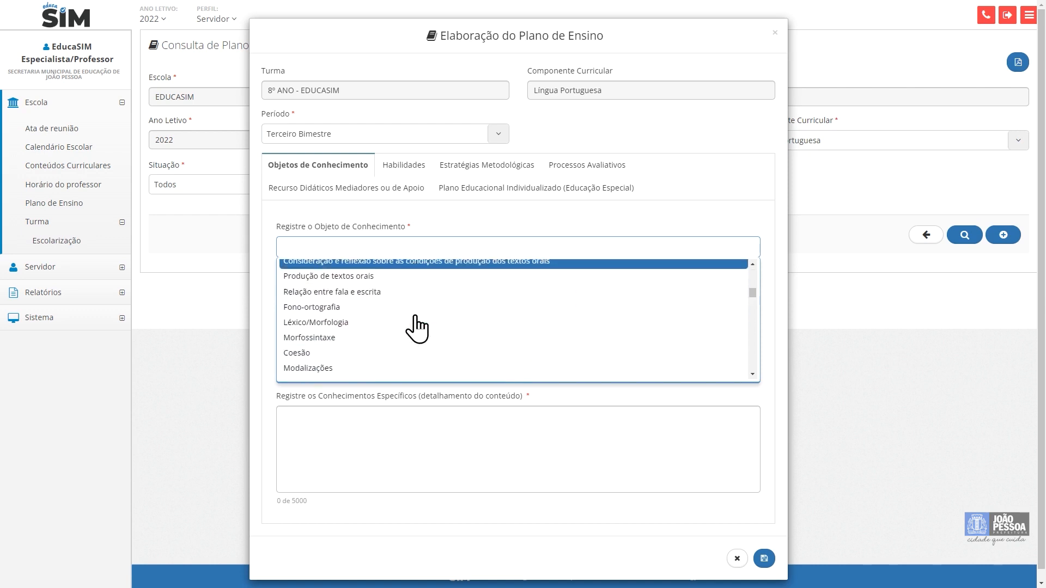
scroll(417, 327, down, 3)
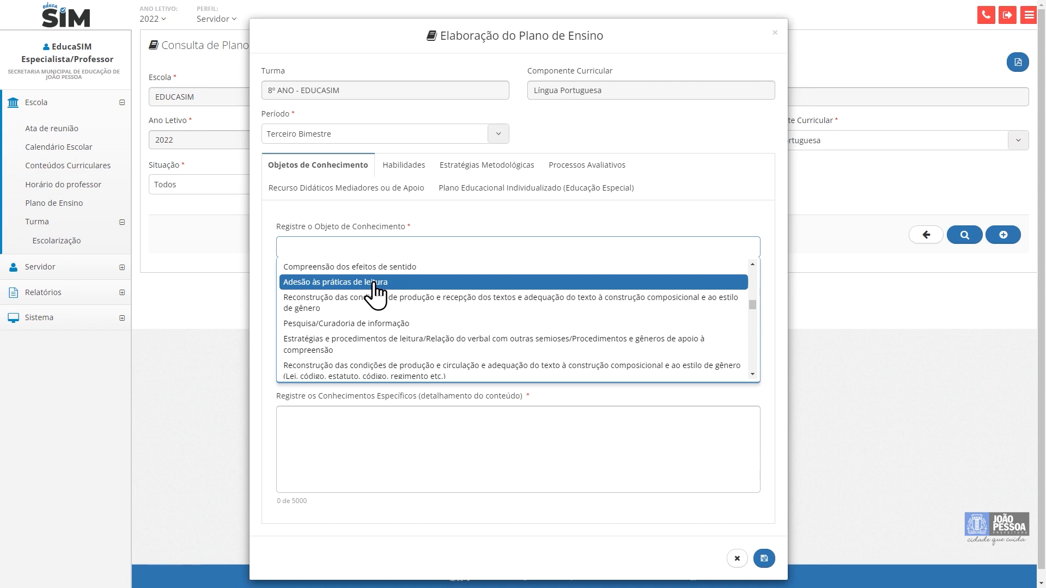
click(374, 282)
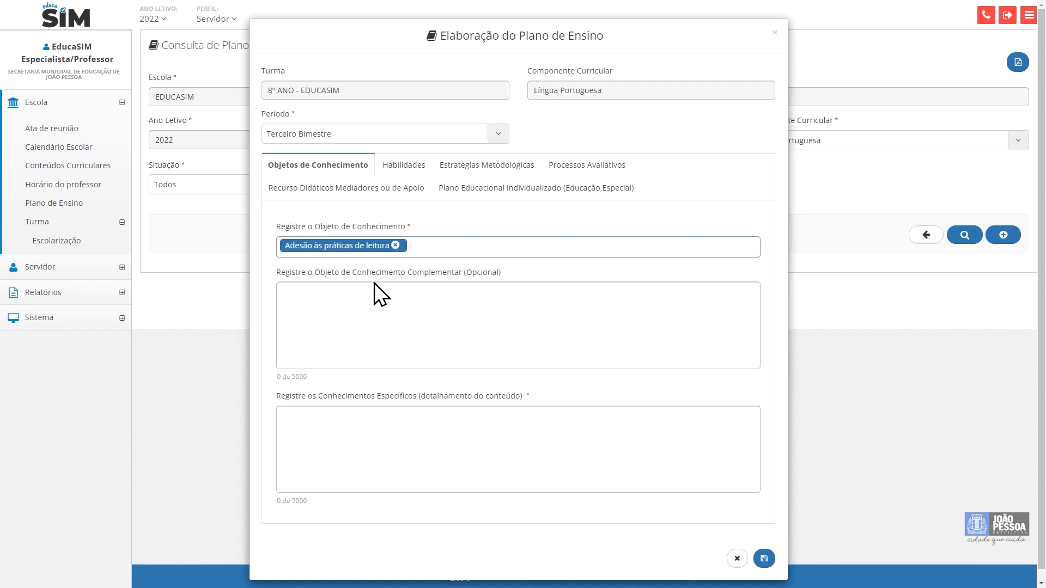
Add "Relação entre textos" as a second knowledge object and remove it again.
click(453, 247)
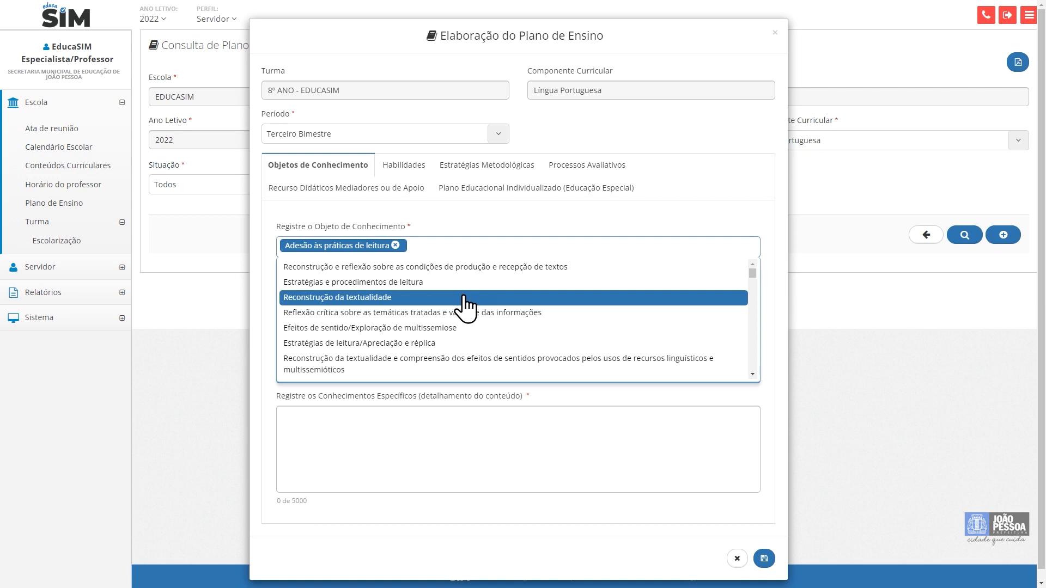
scroll(463, 297, down, 5)
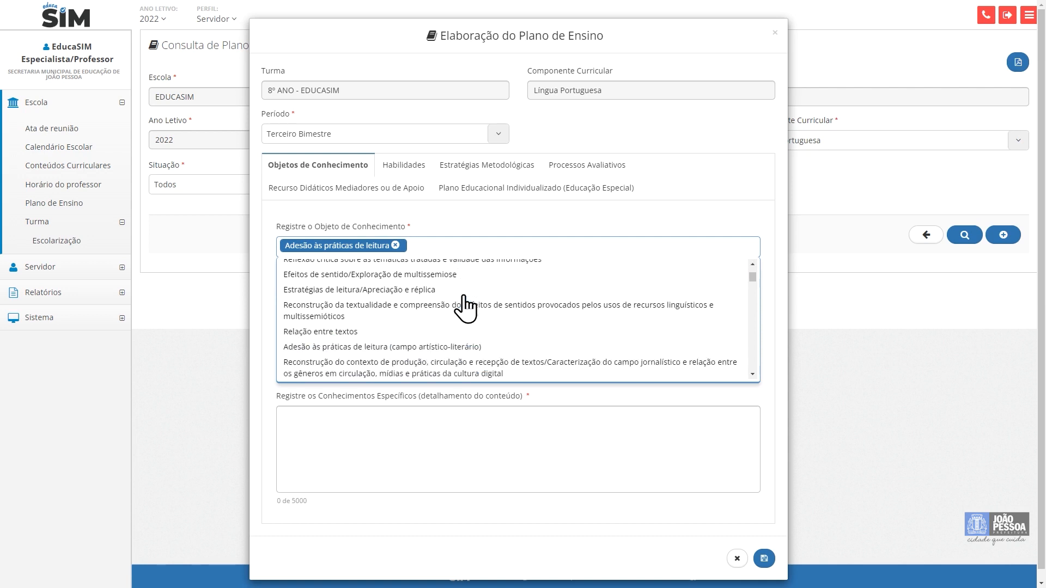
click(461, 272)
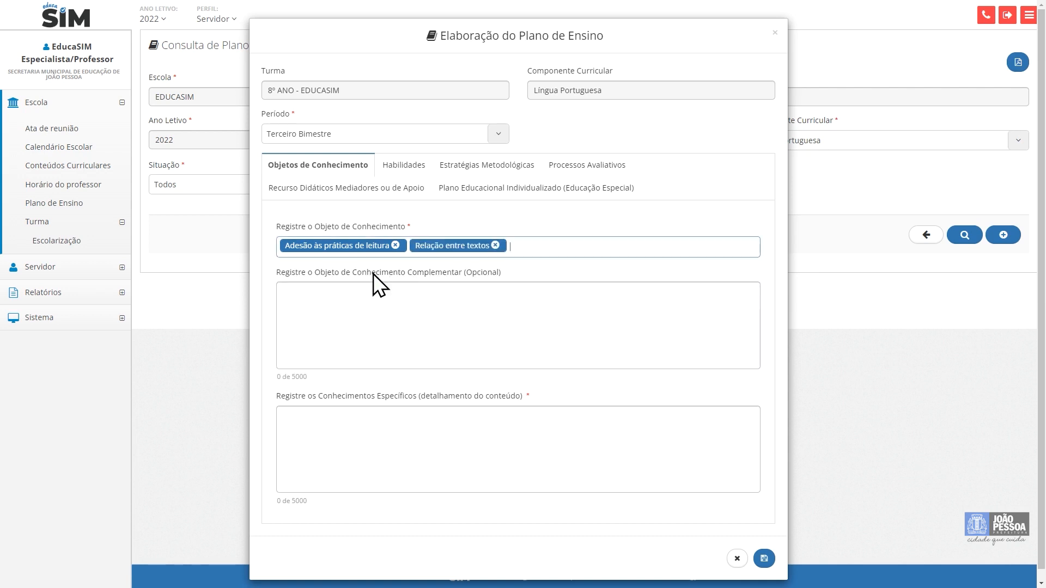
click(495, 245)
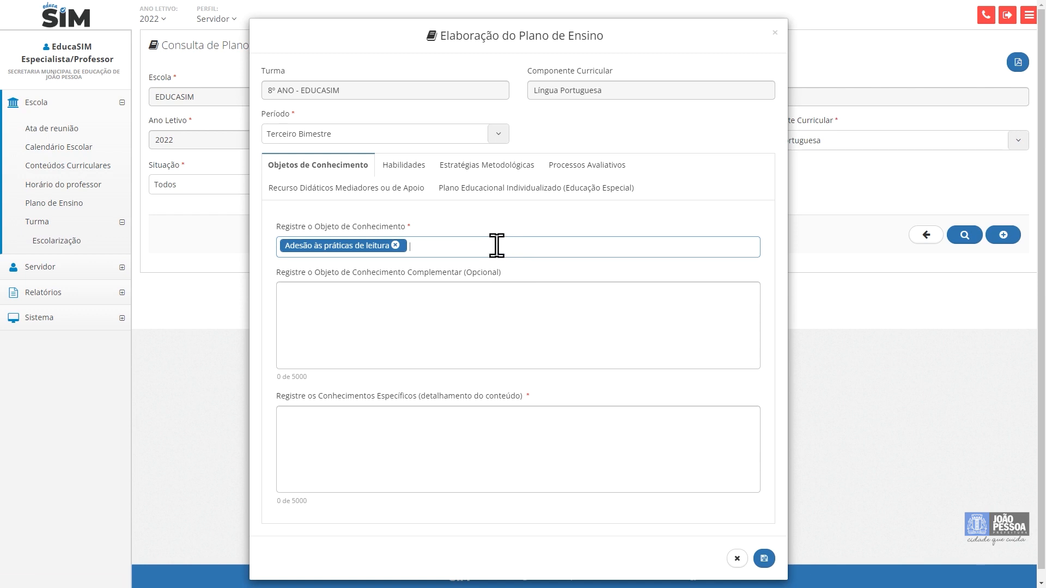
Enter "Digite aqui" as the specific knowledge details (Conhecimentos Específicos) and try to save the plan.
click(467, 335)
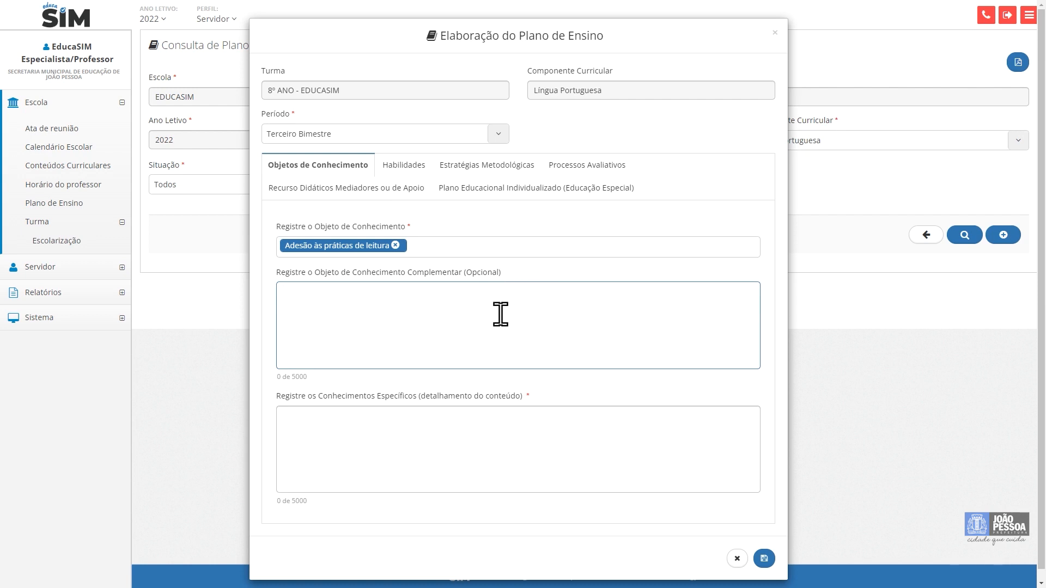
click(464, 442)
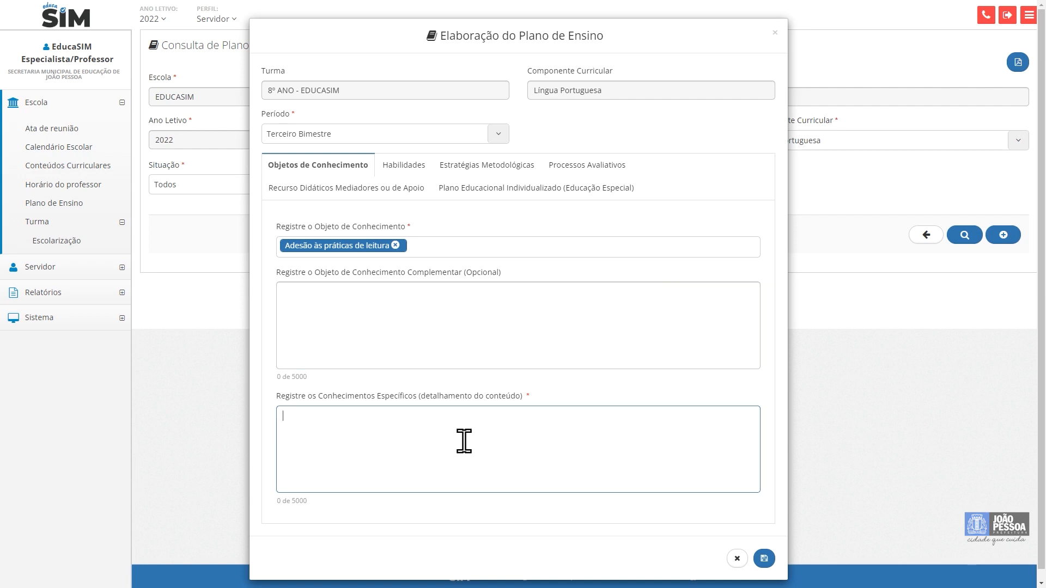
text(Digite aqui)
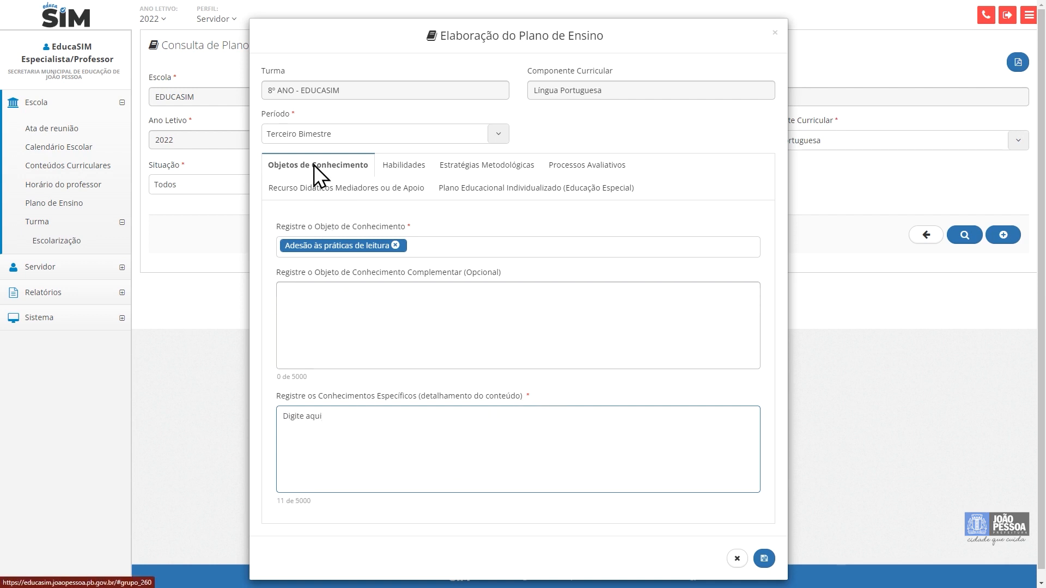
click(757, 559)
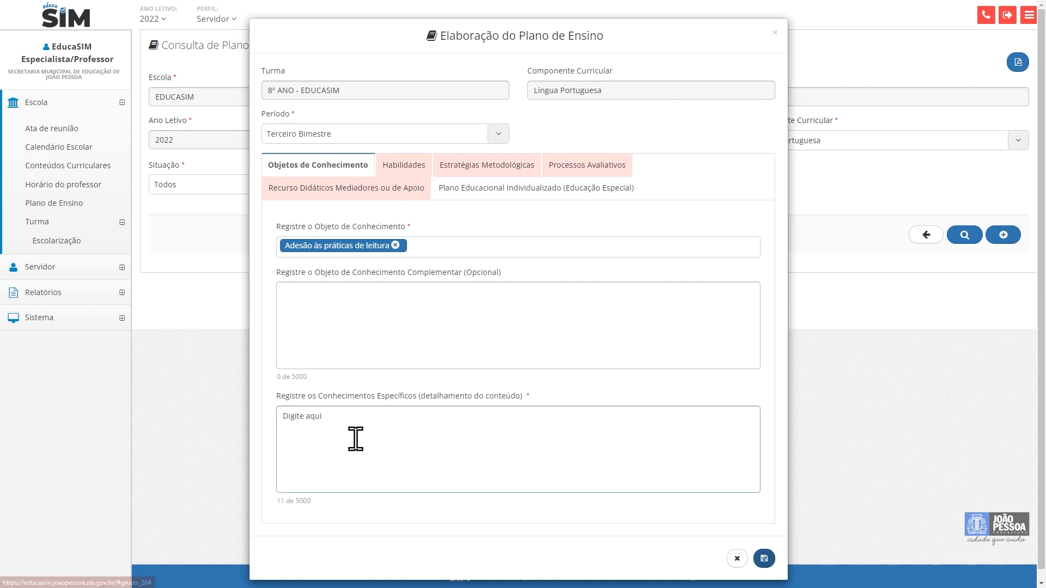
Add "Localizar/recuperar informação." and "Reconhecer/inferir o tema." as the plan's priority skills.
click(407, 165)
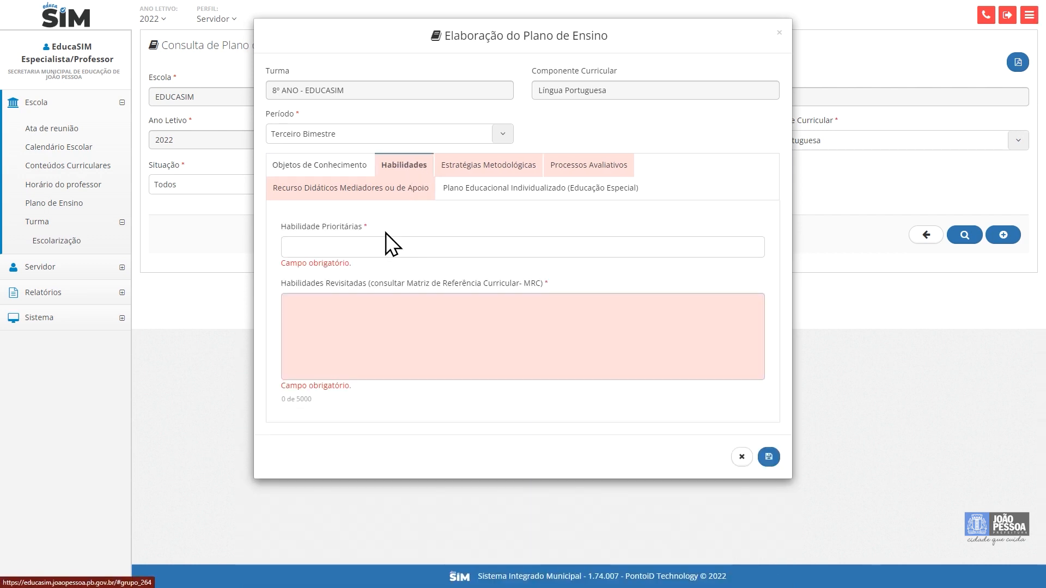
click(378, 247)
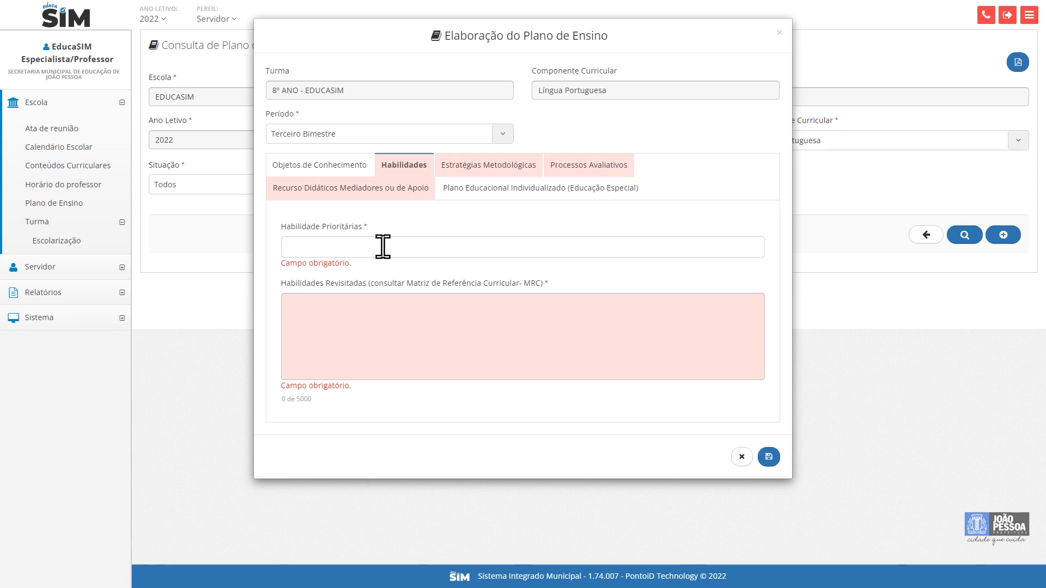
click(383, 247)
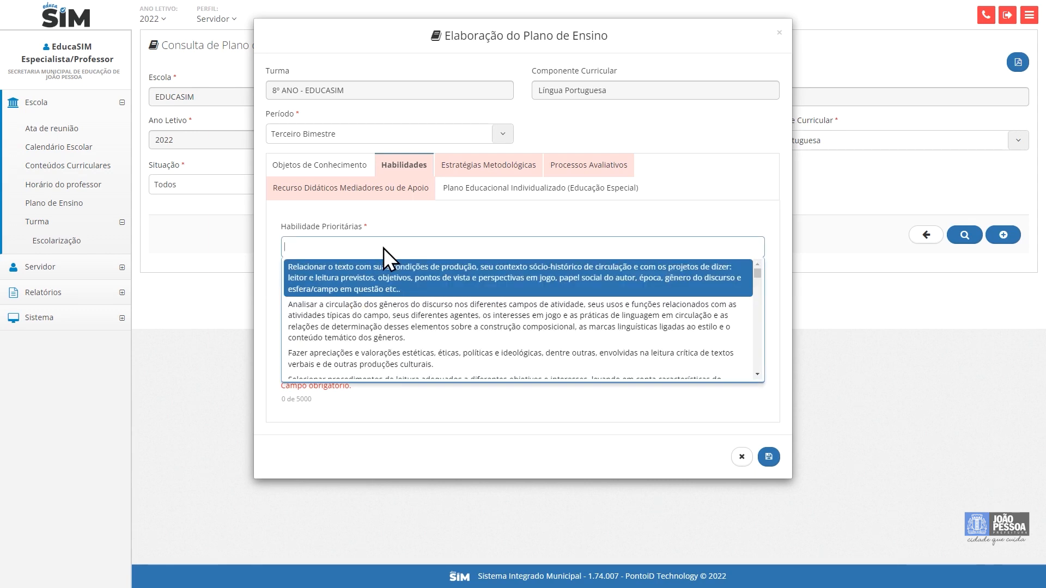
scroll(403, 334, down, 3)
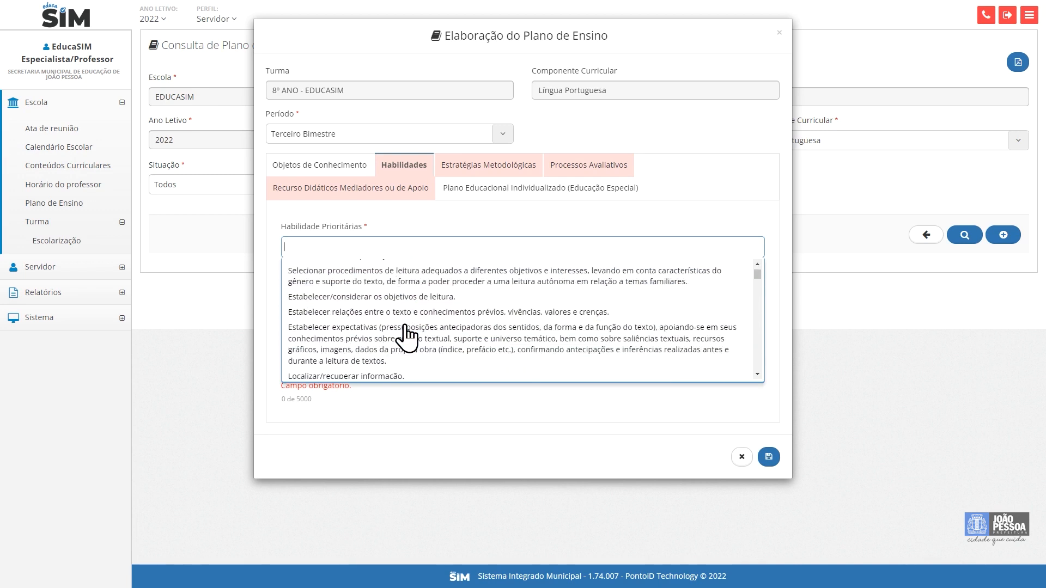
scroll(401, 376, down, 1)
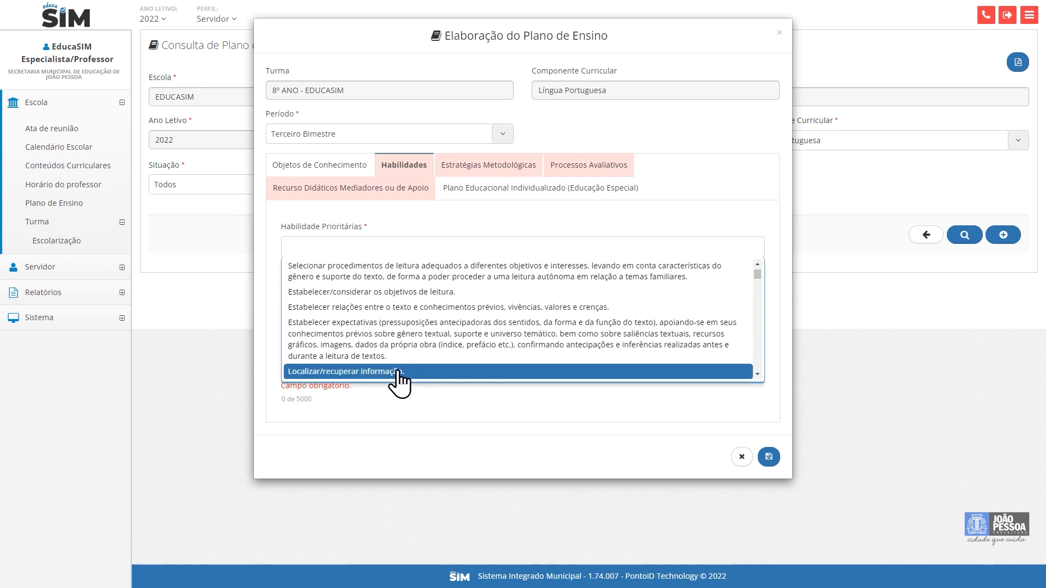
click(398, 370)
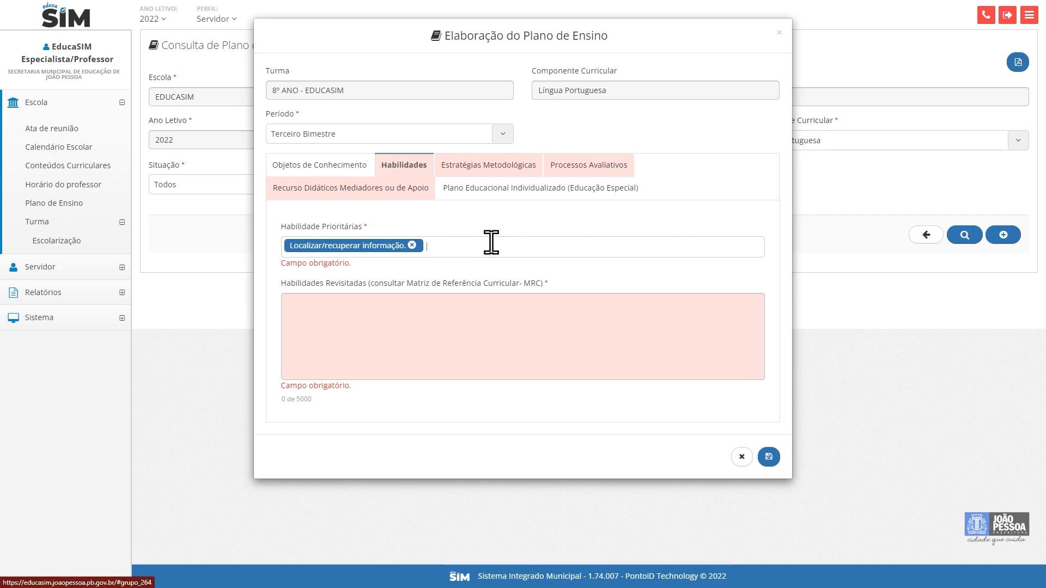
click(462, 249)
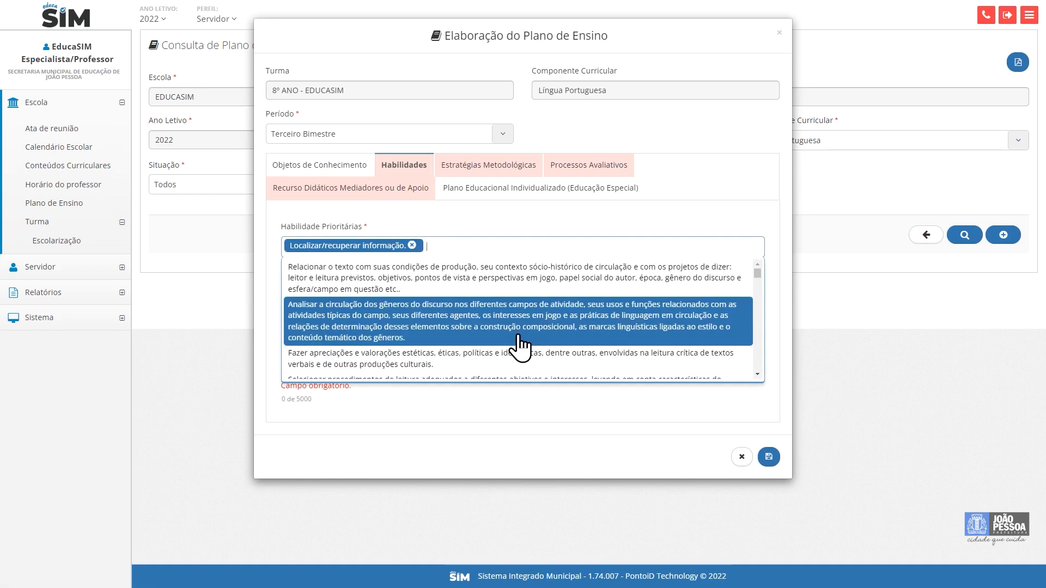
scroll(520, 346, down, 5)
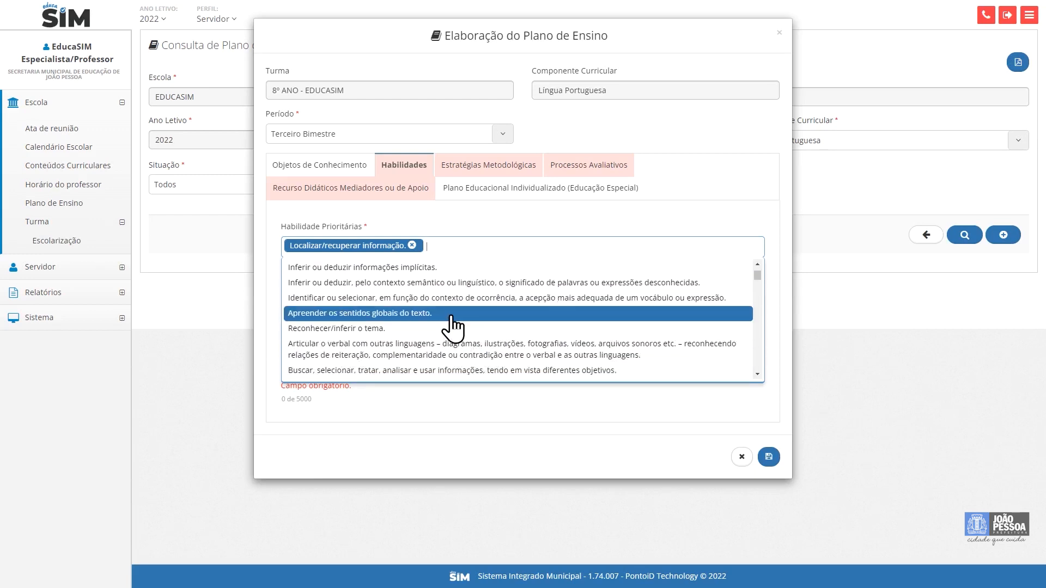
click(432, 329)
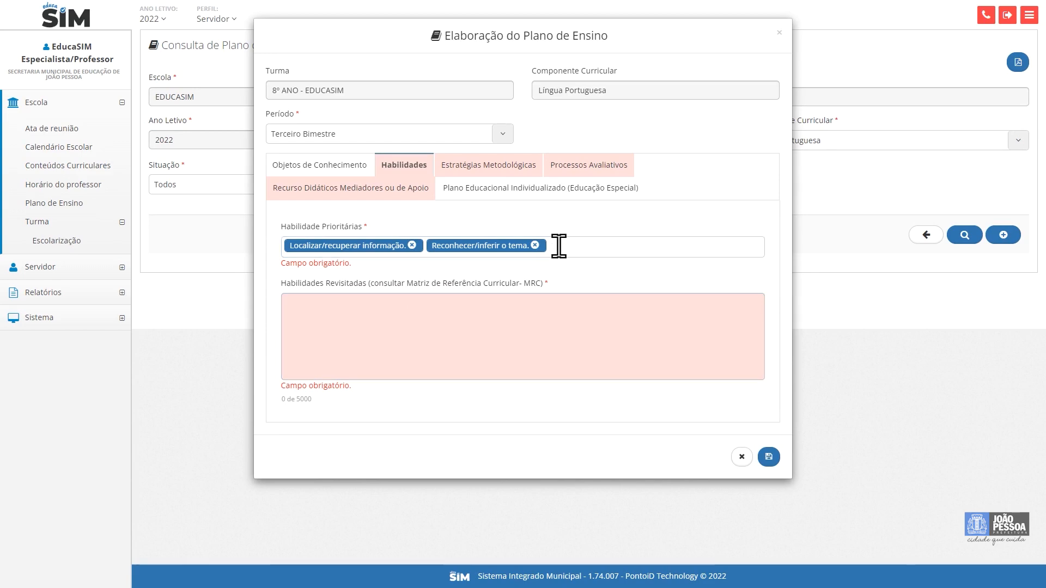
click(327, 166)
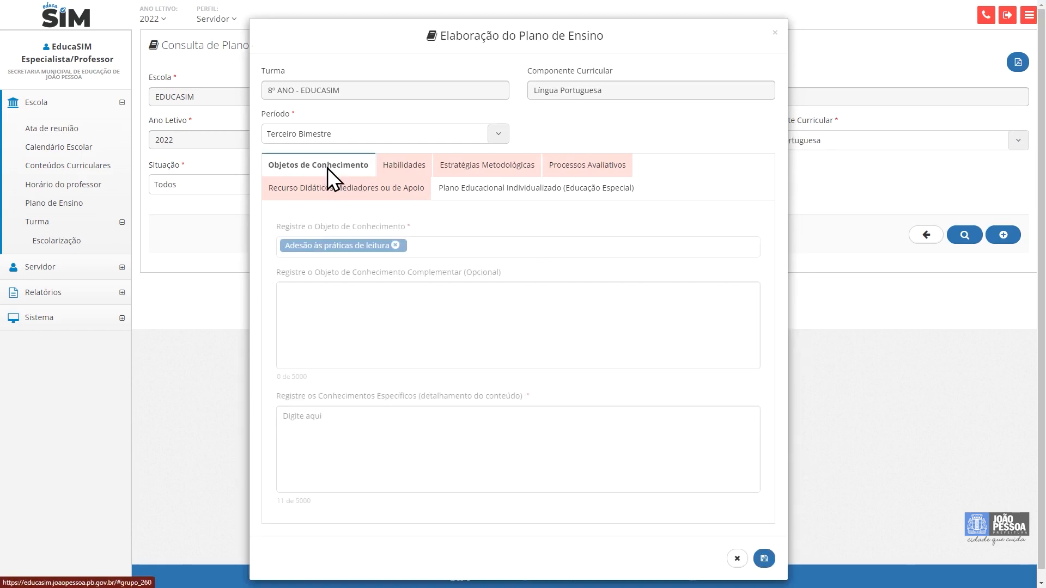
click(430, 248)
click(440, 243)
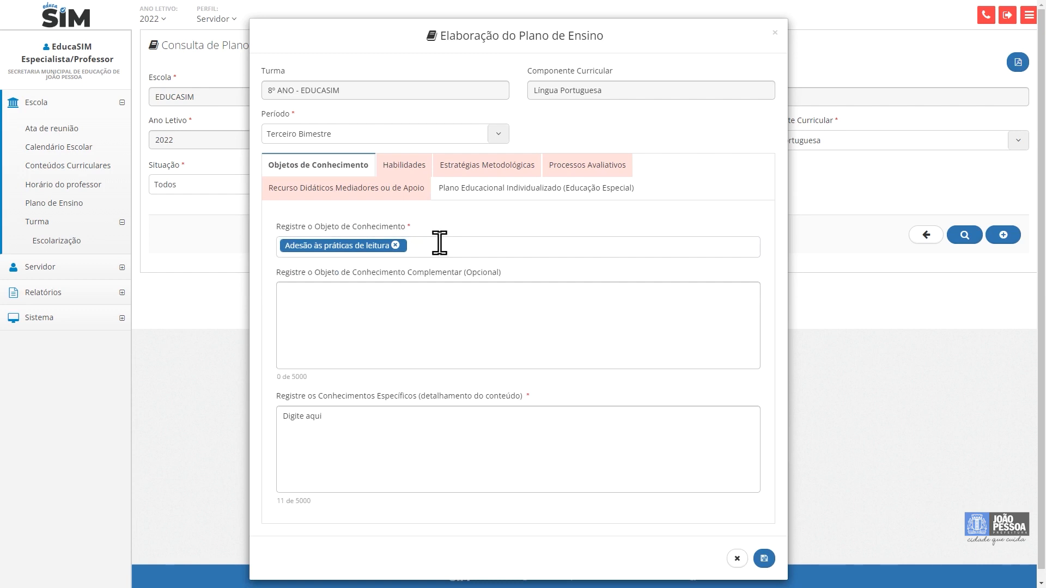
click(436, 245)
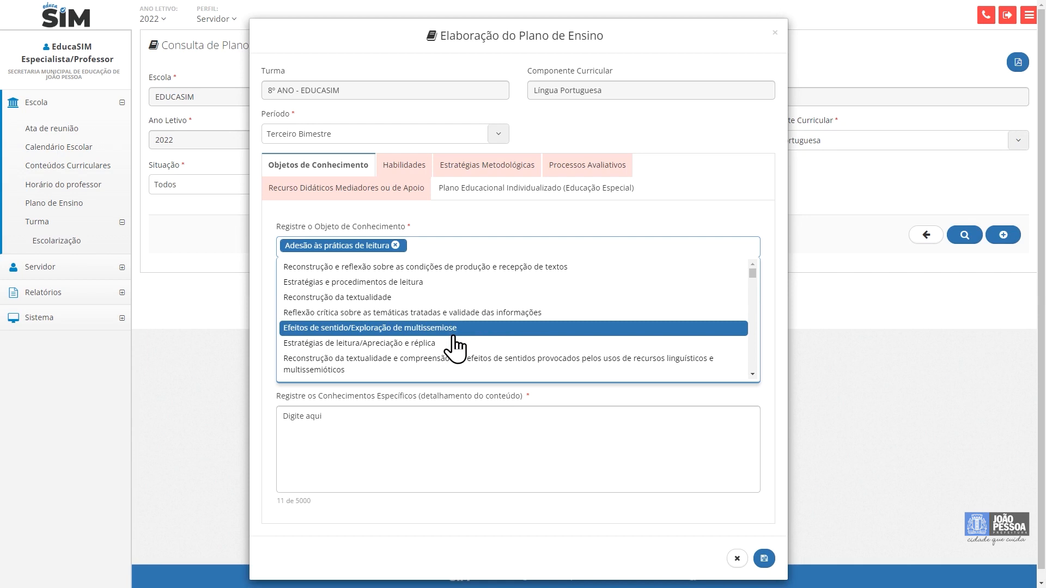
Enter "Digite aqui" as the revisited skills (Habilidades Revisitadas) in the plan's skills section.
click(407, 168)
click(524, 329)
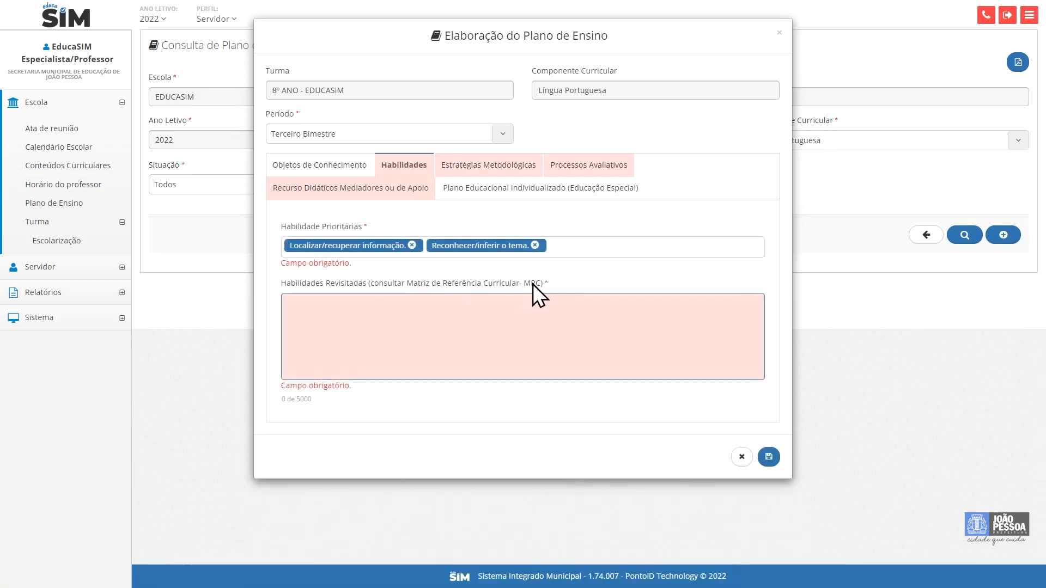
click(482, 323)
text(Digite aqui)
Enter "Digite aqui" as the plan's methodological strategies (Estratégias Metodológicas).
click(497, 165)
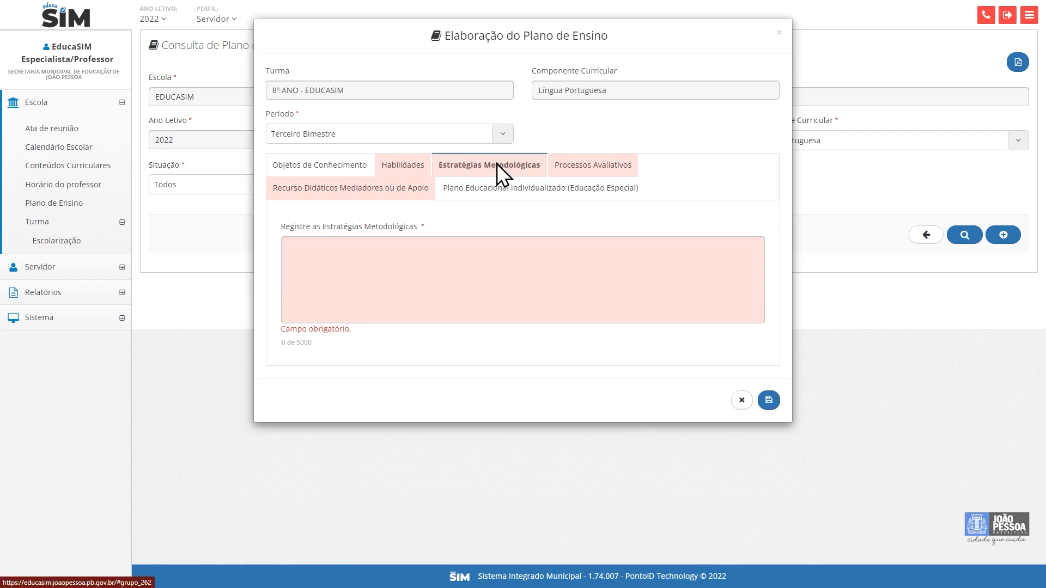
click(509, 253)
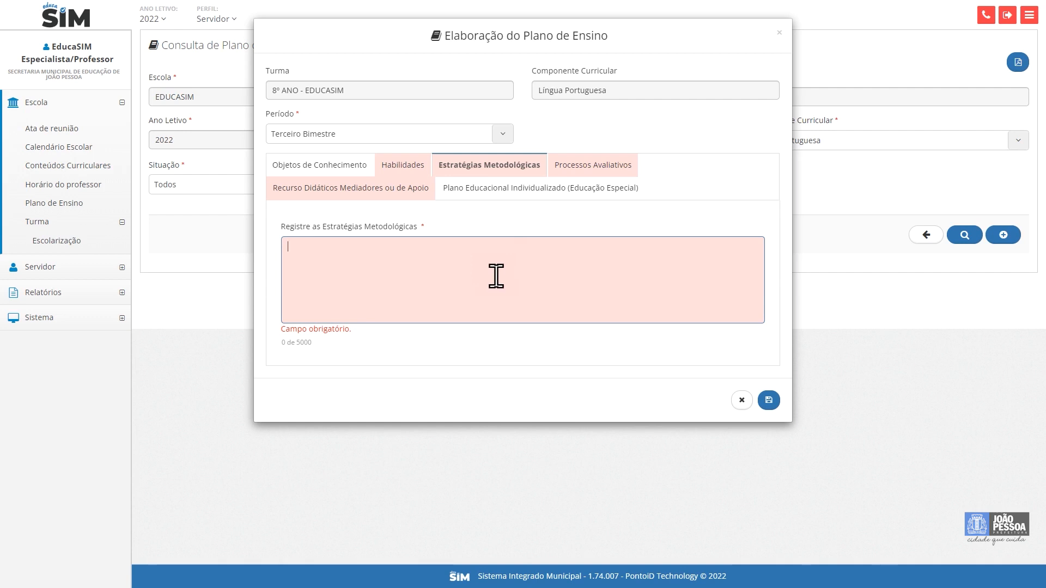
text(Digite aqui)
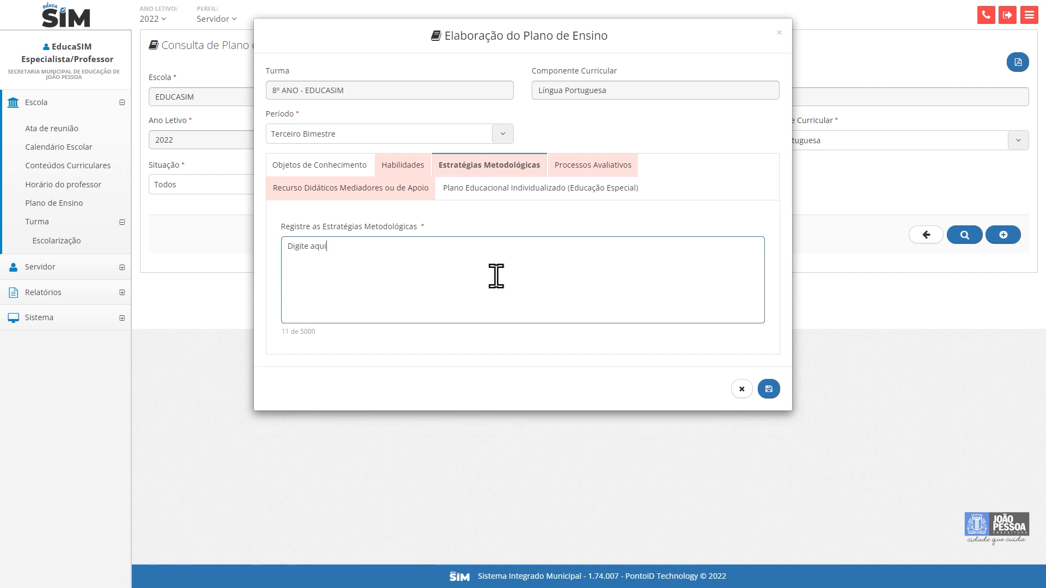
Describe the plan's assessment processes (Processos Avaliativos) as "Digite aqui".
click(586, 165)
click(525, 273)
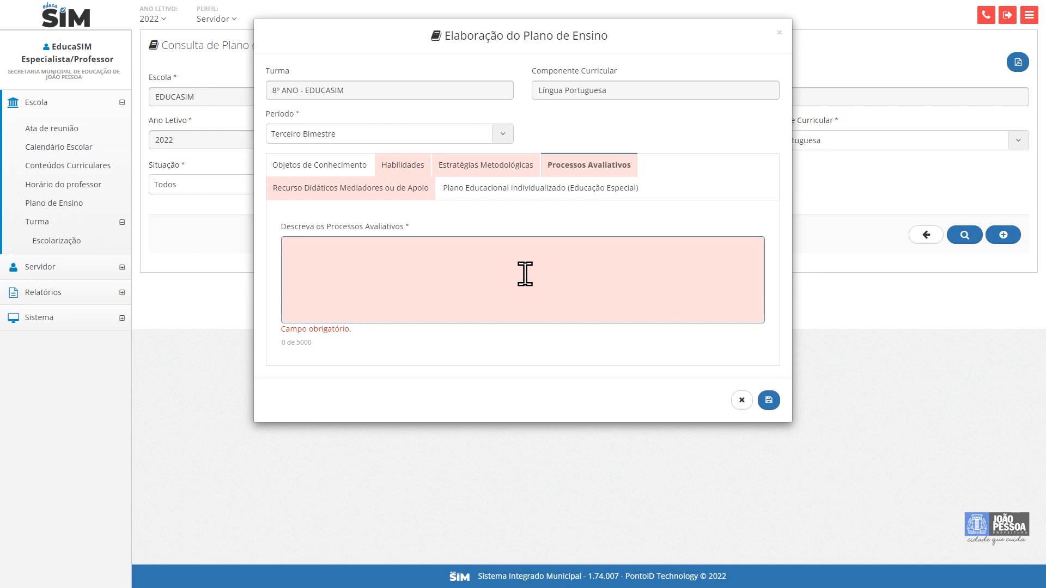
text(Digite aqui)
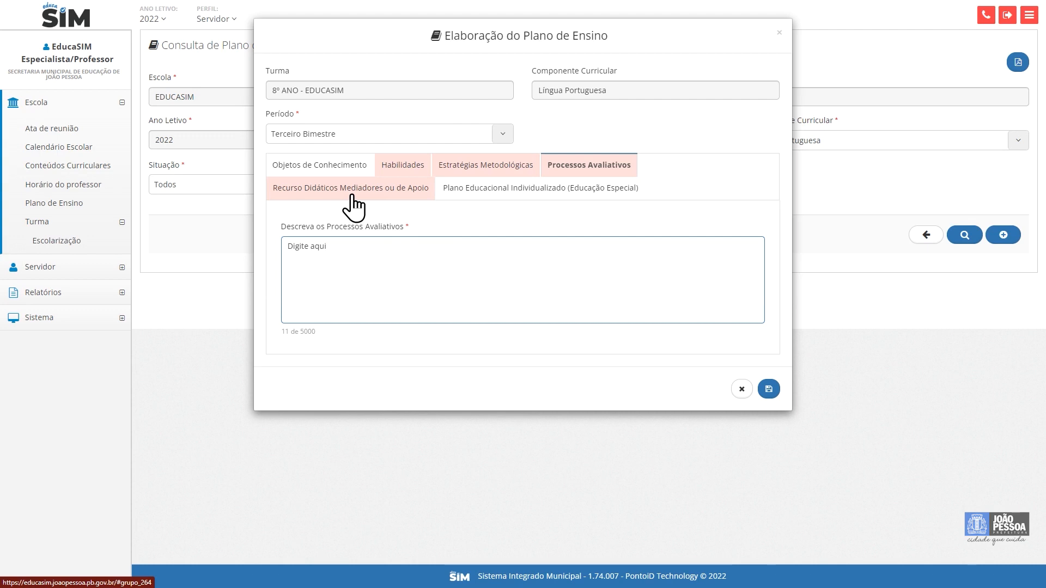
Enter "Digite aqui" as the mediating or support teaching resources (Recurso Didáticos) and look back through the plan's earlier sections.
click(351, 196)
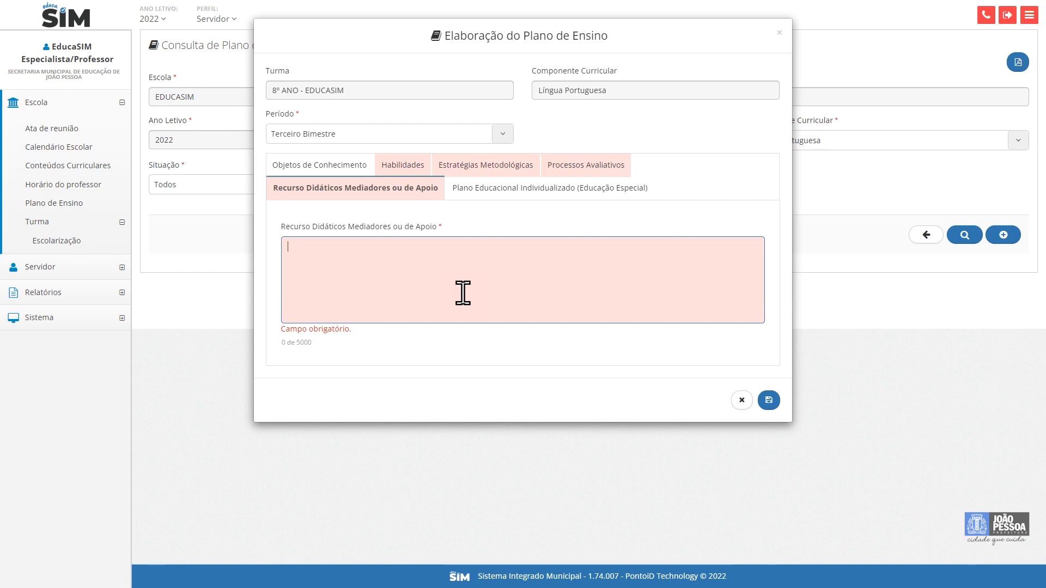
text(Digite aqui)
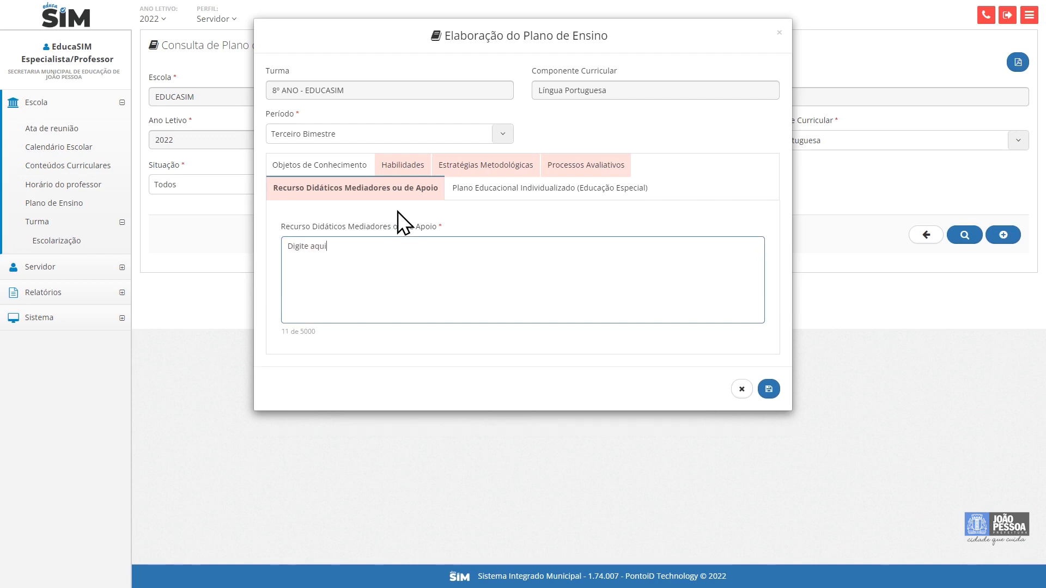
click(561, 167)
click(493, 166)
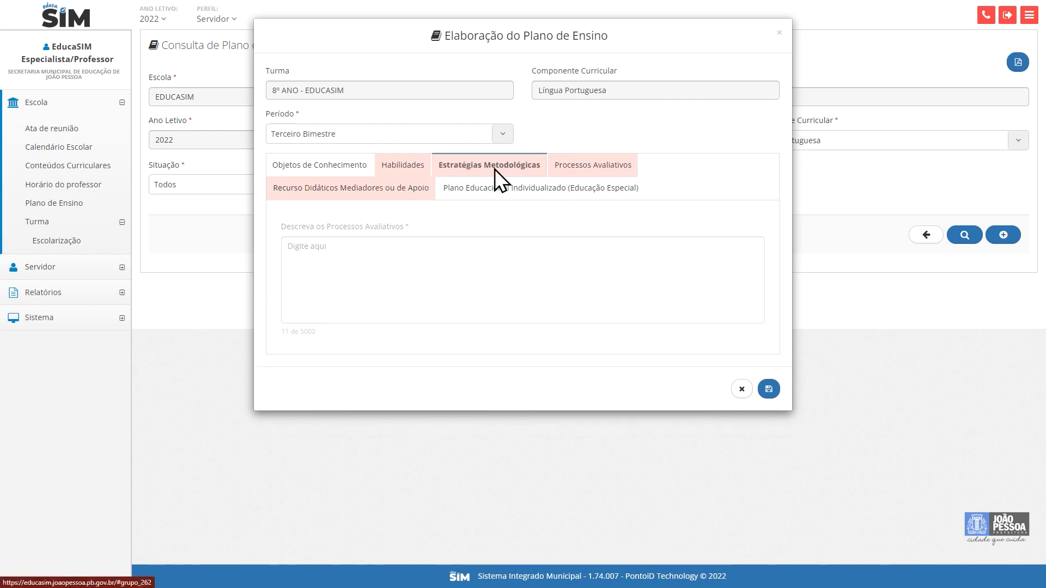
click(407, 166)
click(348, 165)
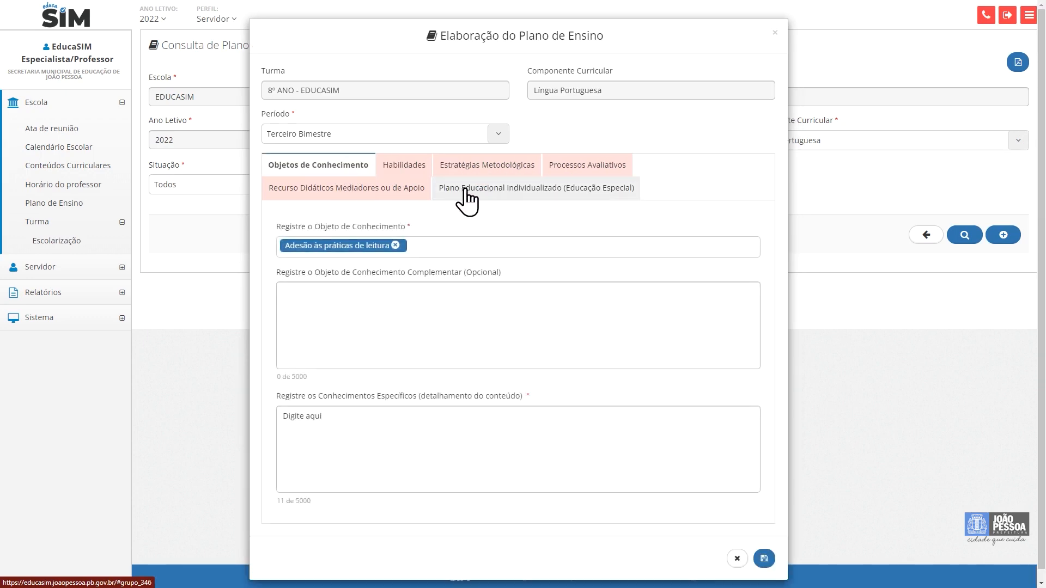
Enter "Digite aqui" as the individualized special education plan for Aluno 1 and save the teaching plan.
click(515, 196)
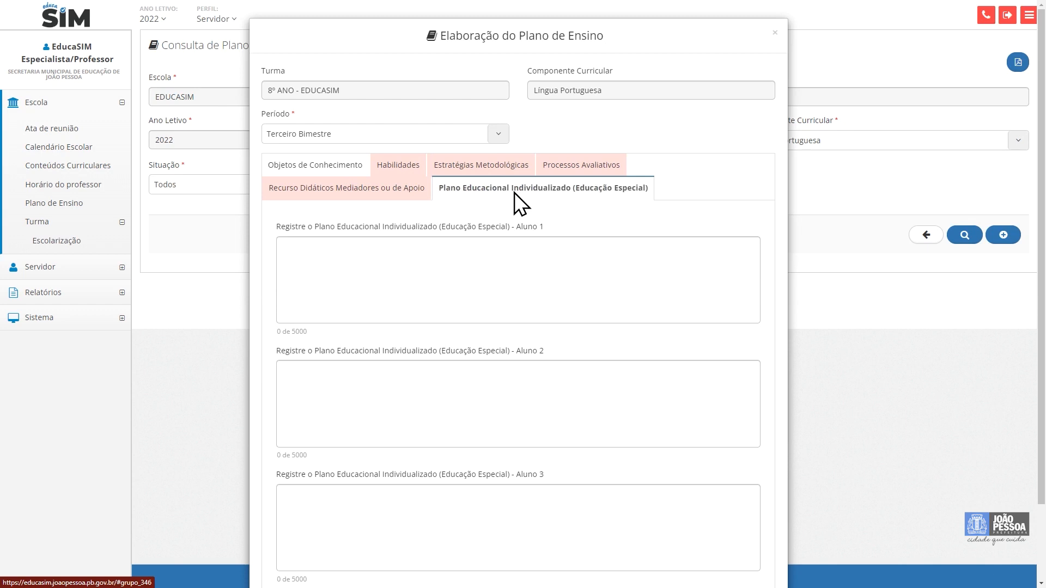
click(444, 258)
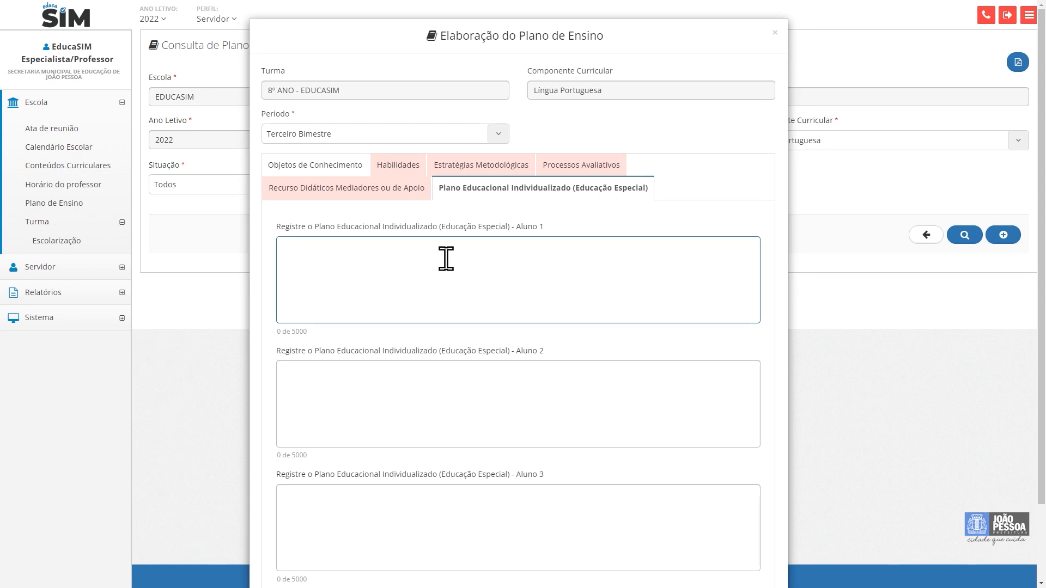
text(Digite aqui)
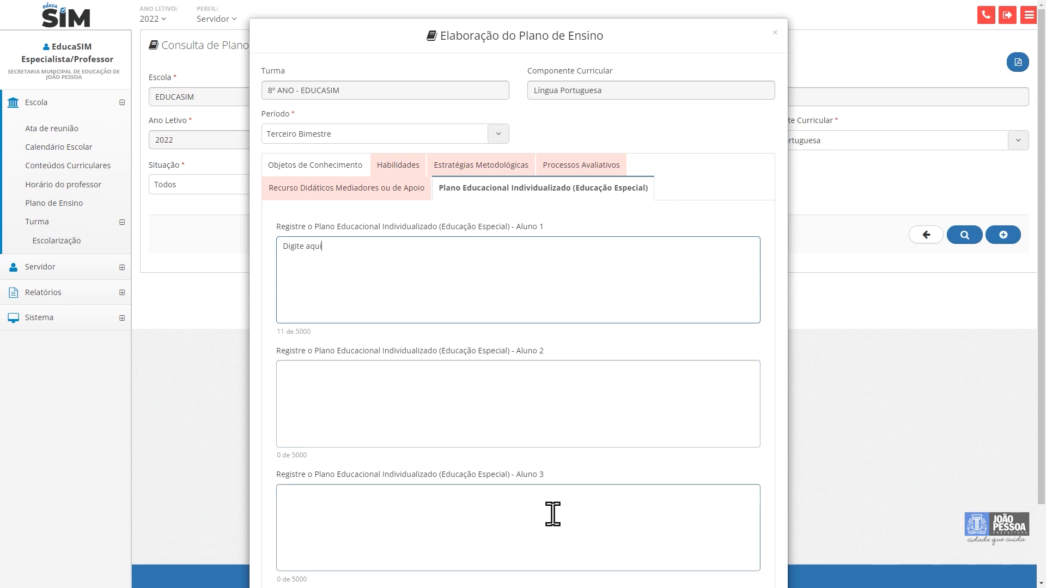
scroll(553, 515, down, 3)
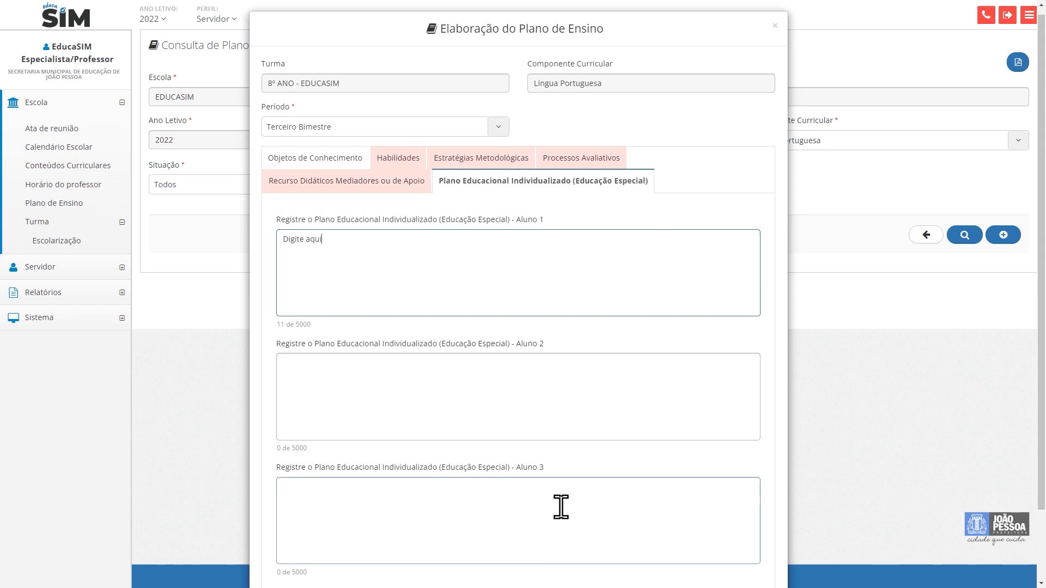
click(761, 547)
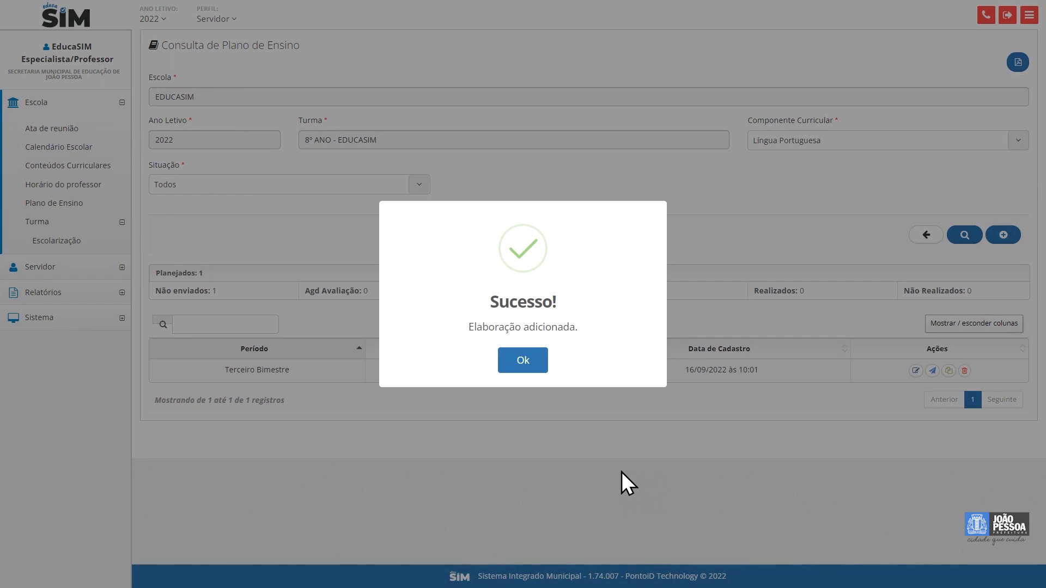
click(527, 364)
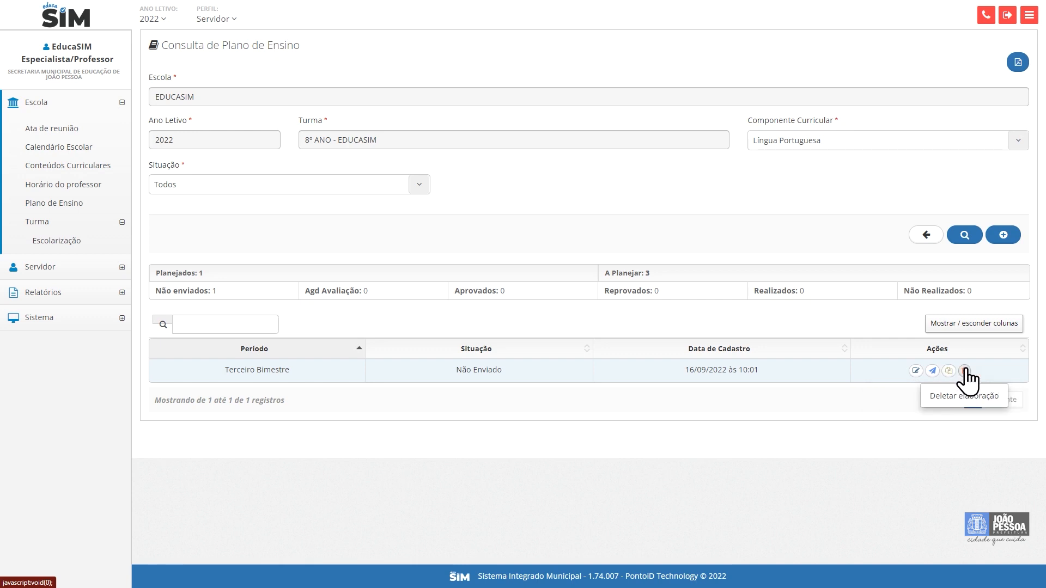
Submit the Terceiro Bimestre teaching plan for approval.
click(933, 371)
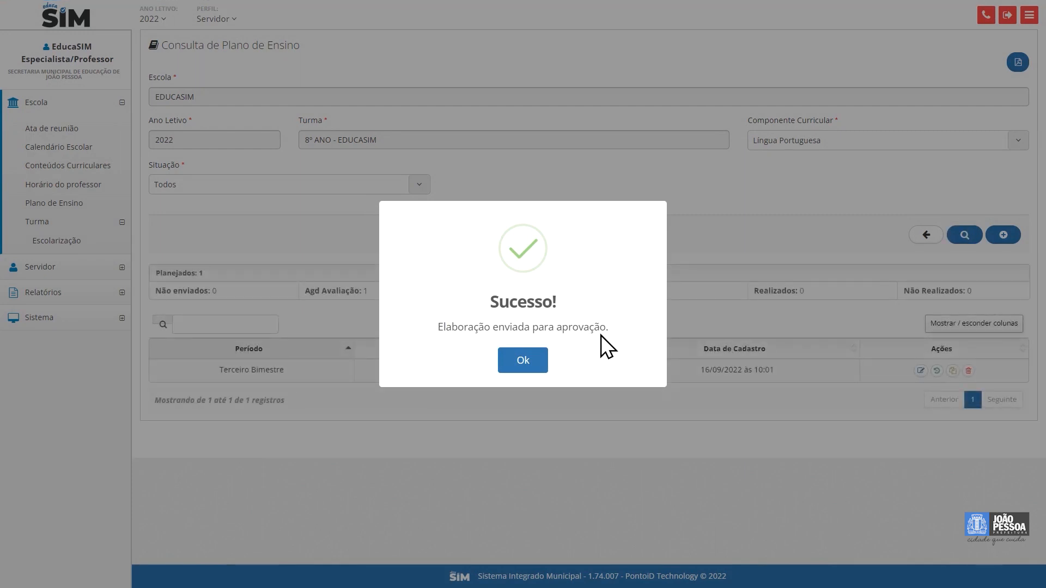
click(537, 369)
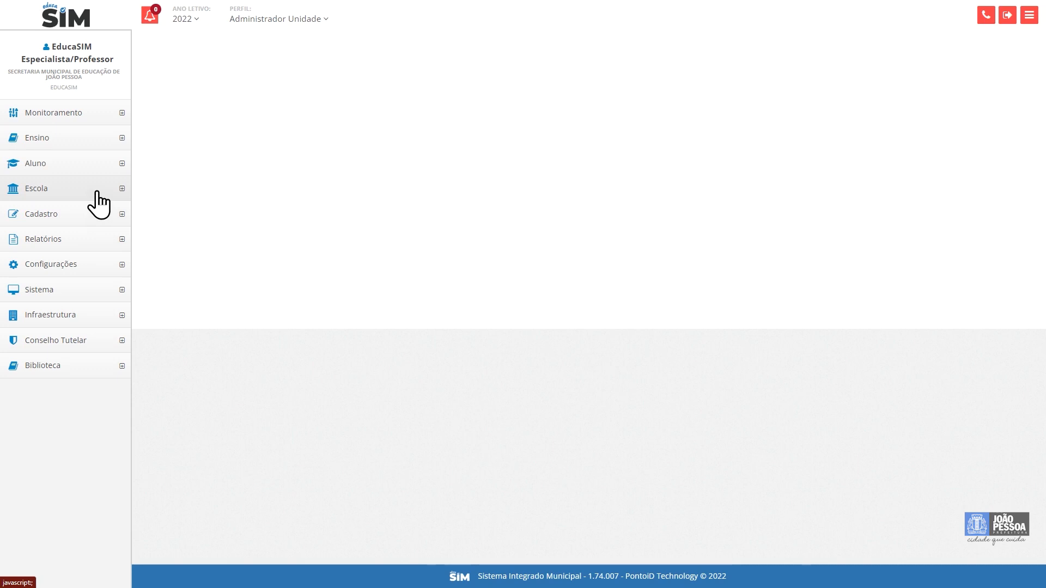
Open the teaching plan evaluation page and search for the Língua Portuguesa plans of class 8º ANO - EDUCASIM.
click(121, 190)
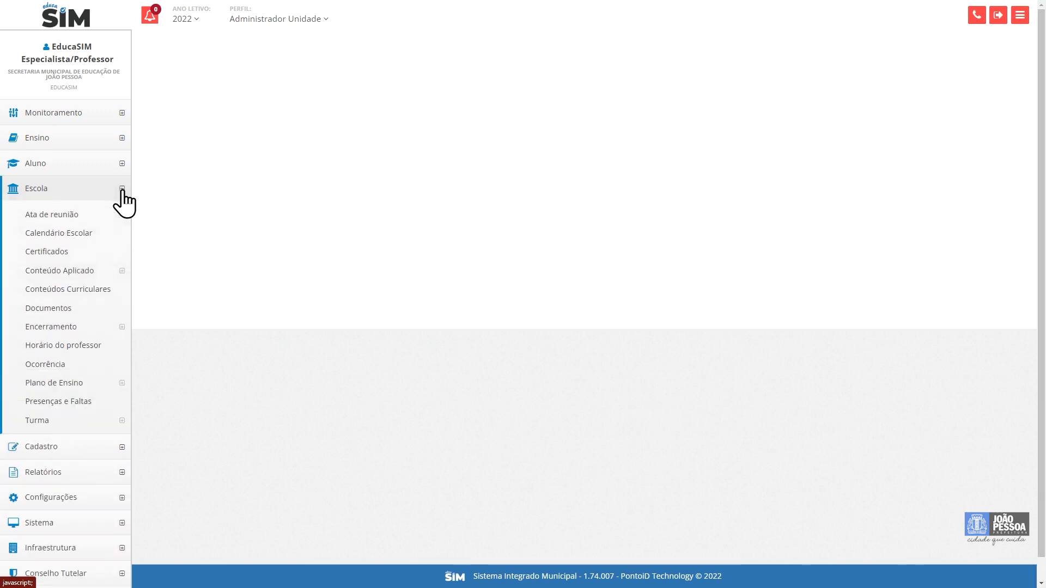
click(93, 384)
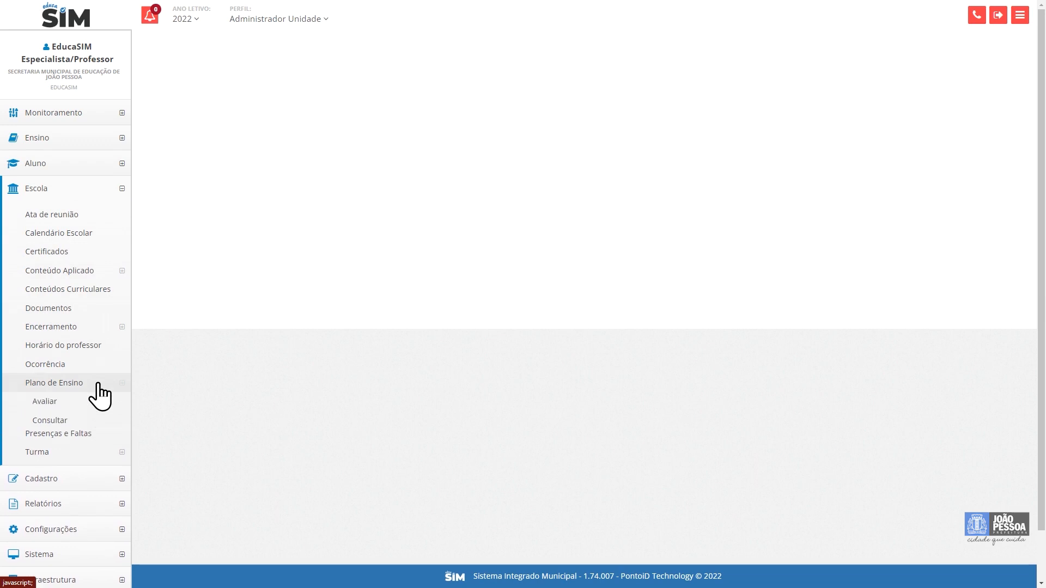
click(66, 402)
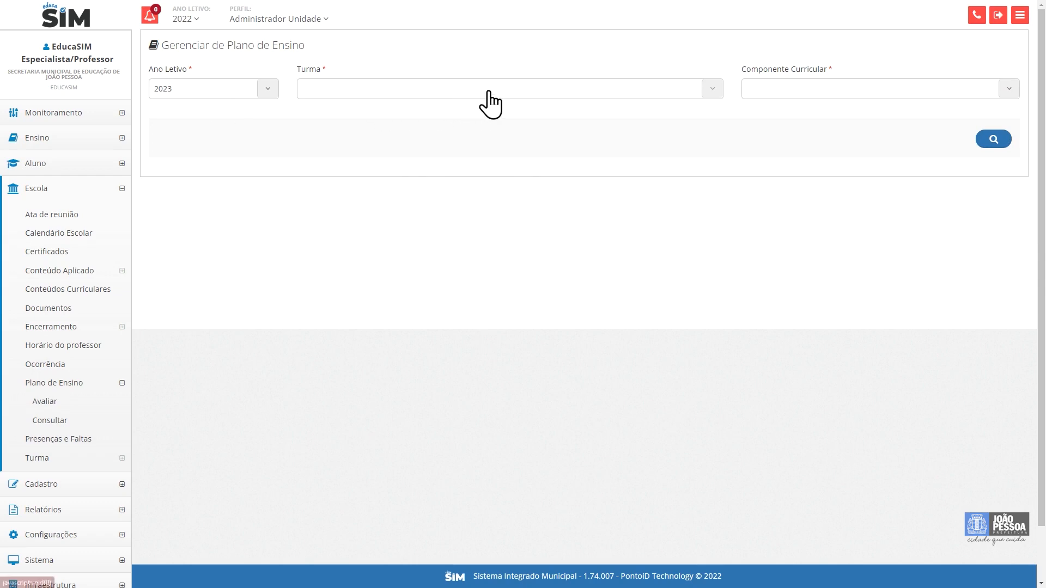
click(628, 93)
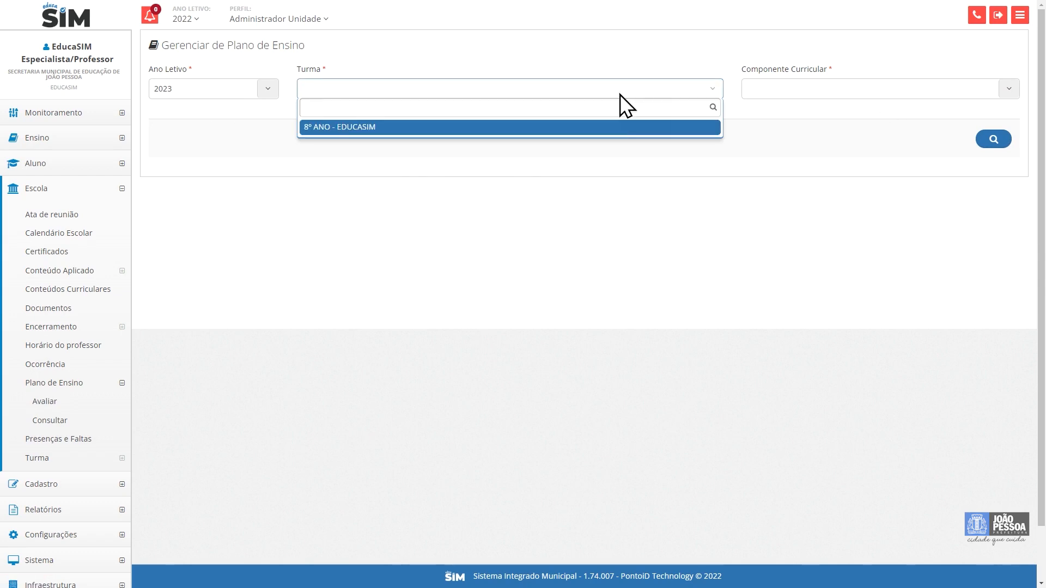
click(517, 131)
click(853, 90)
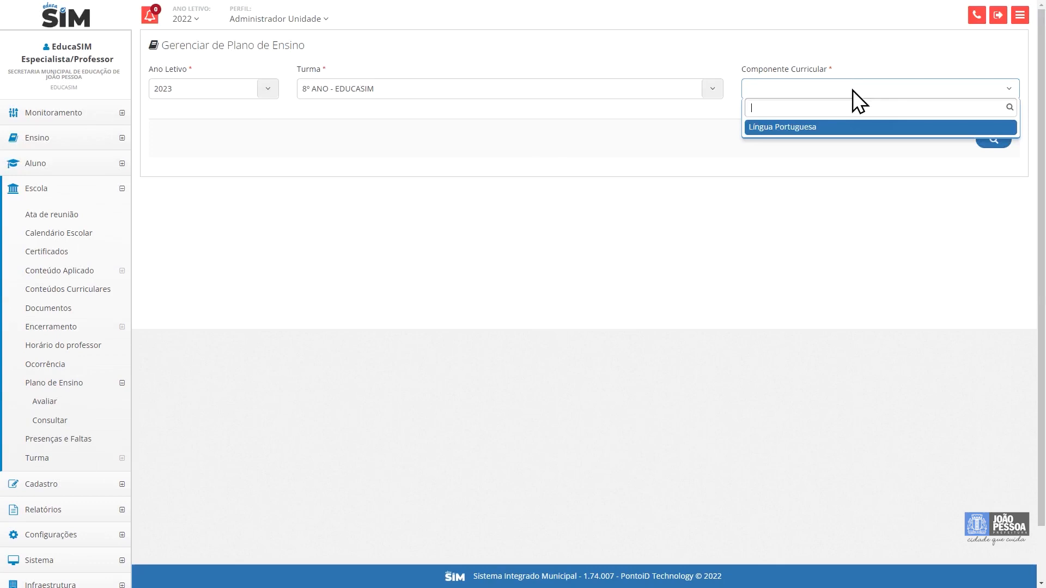
click(841, 128)
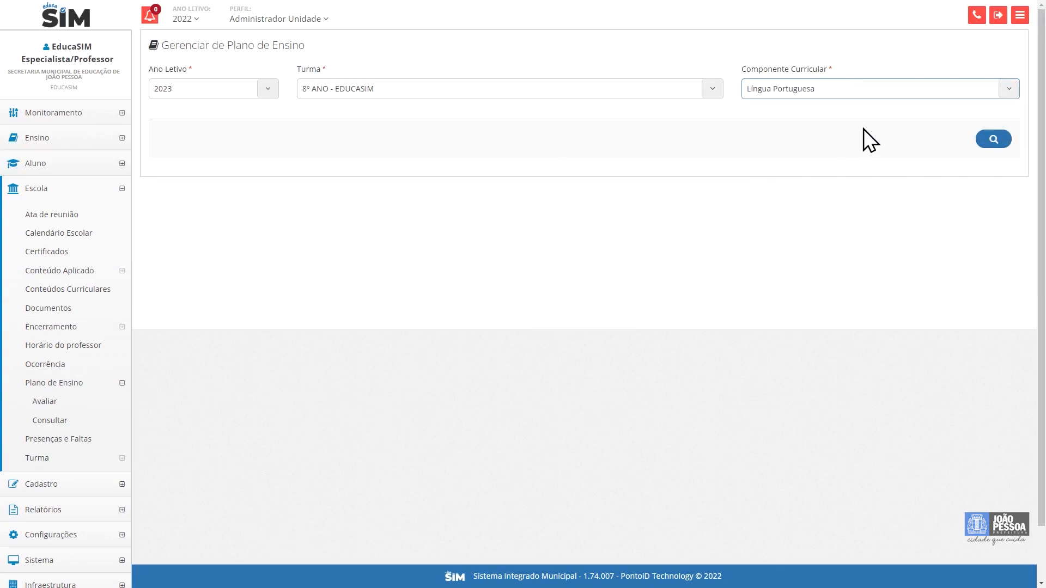
click(974, 145)
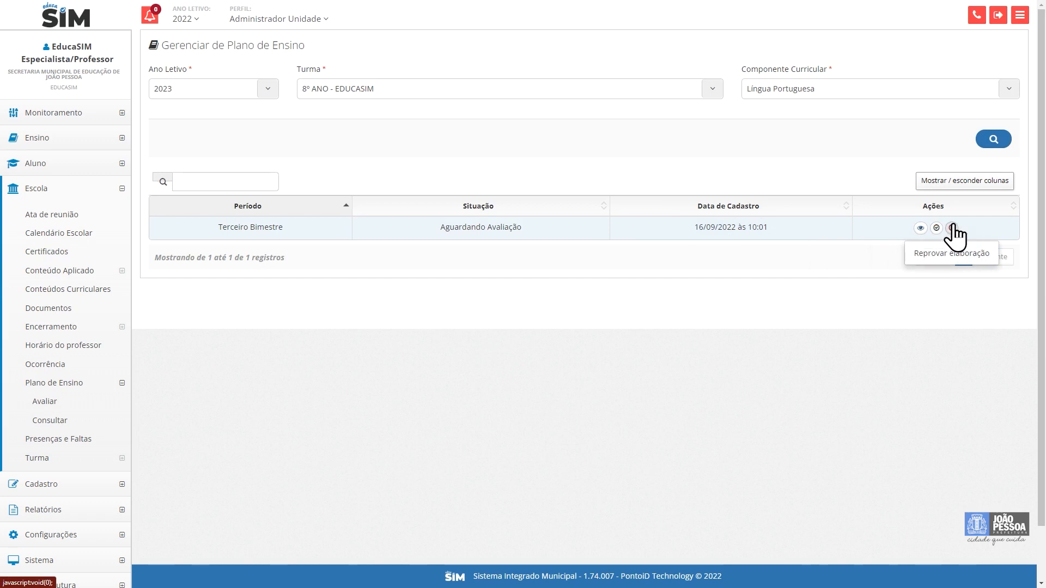
Examine every section of the submitted Terceiro Bimestre plan, from skills to the individualized educational plan, and close it.
click(920, 228)
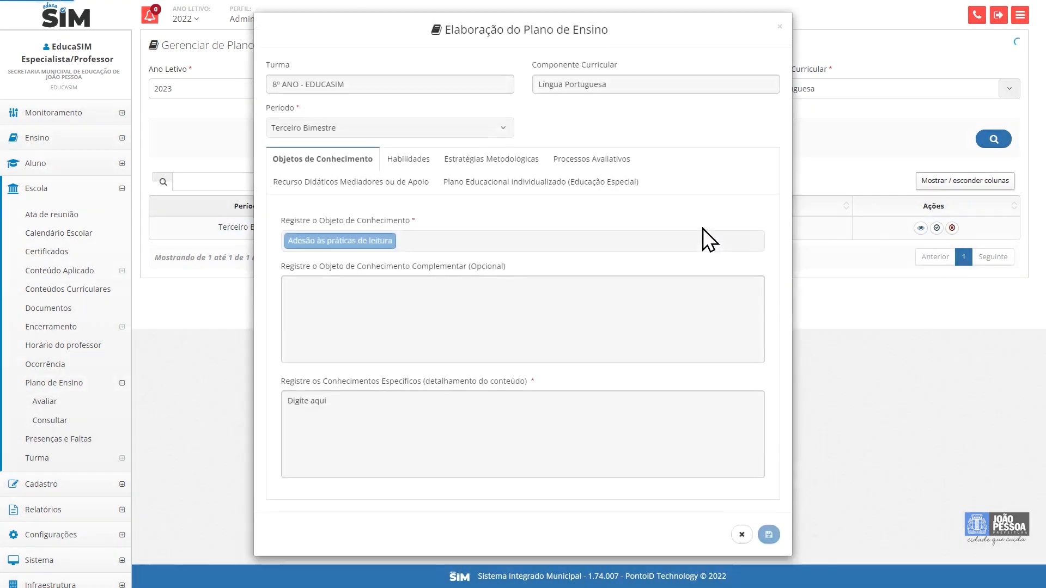
click(402, 165)
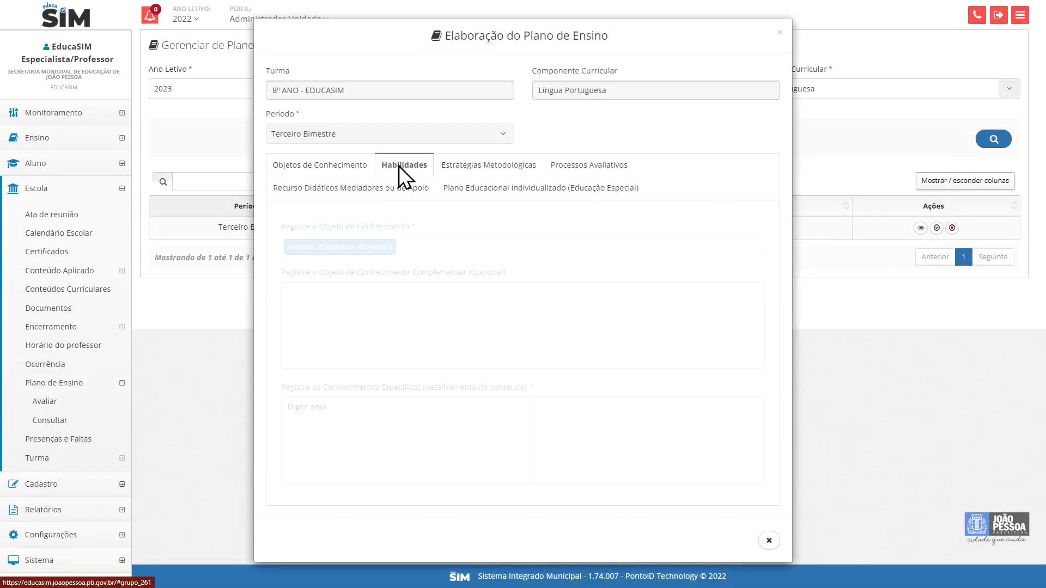
click(493, 166)
click(561, 169)
click(382, 191)
click(490, 188)
scroll(727, 397, down, 1)
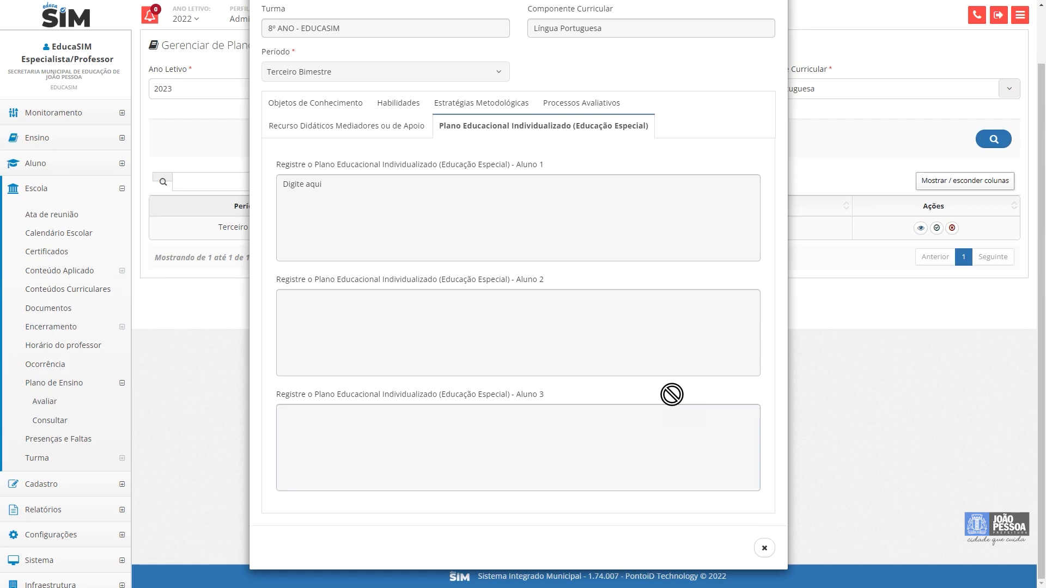
click(633, 335)
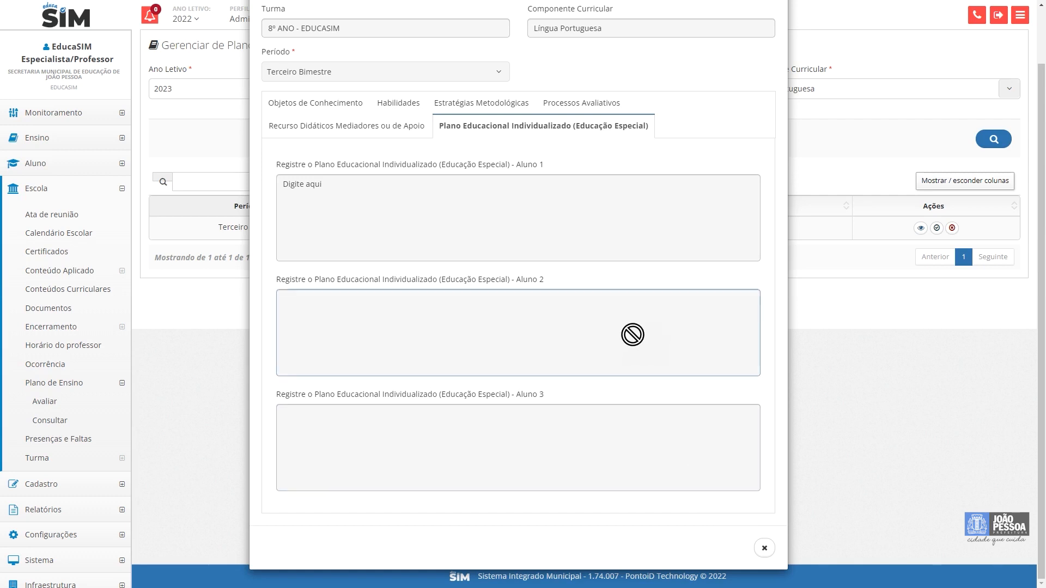
scroll(694, 474, up, 1)
scroll(763, 550, down, 1)
click(763, 548)
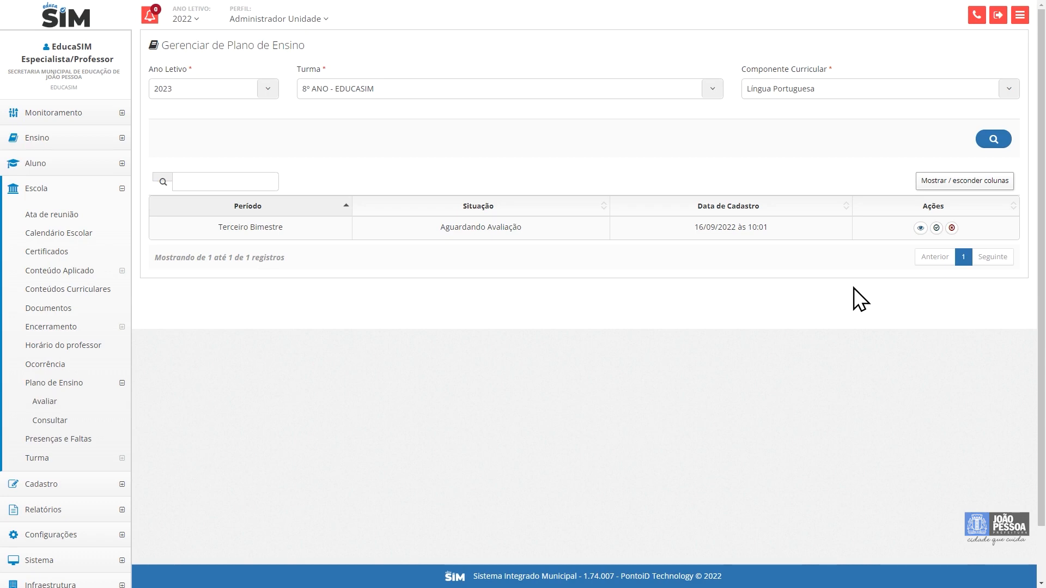
click(952, 228)
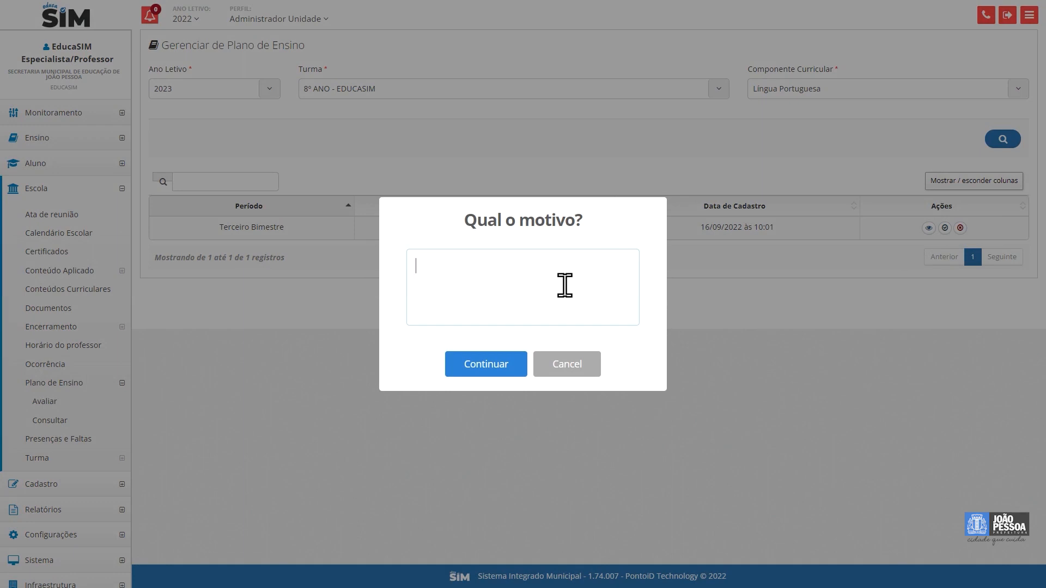
text(Digite aqui)
click(574, 365)
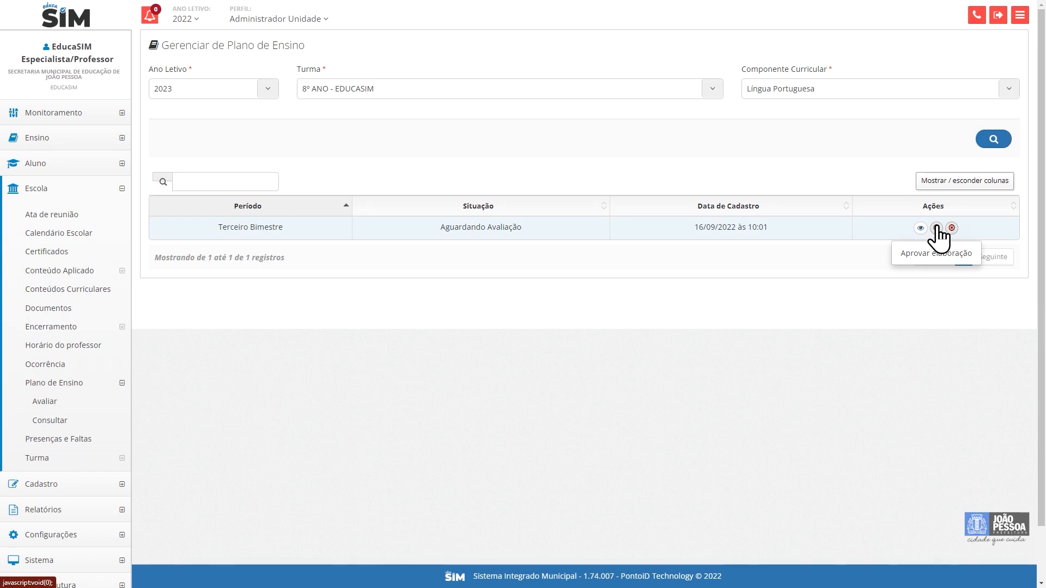
Approve the Terceiro Bimestre teaching plan that is awaiting evaluation.
click(937, 228)
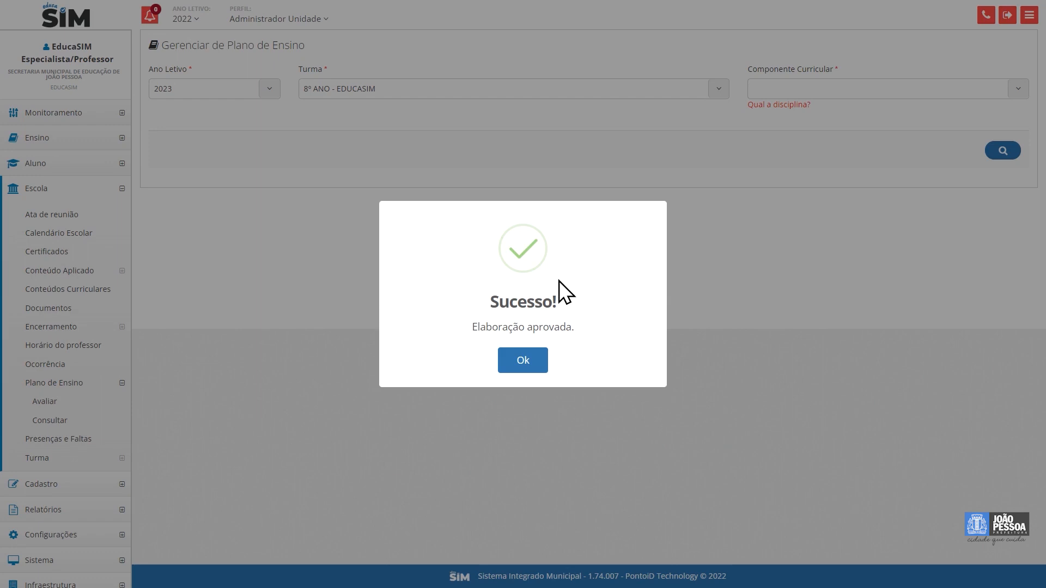
click(519, 359)
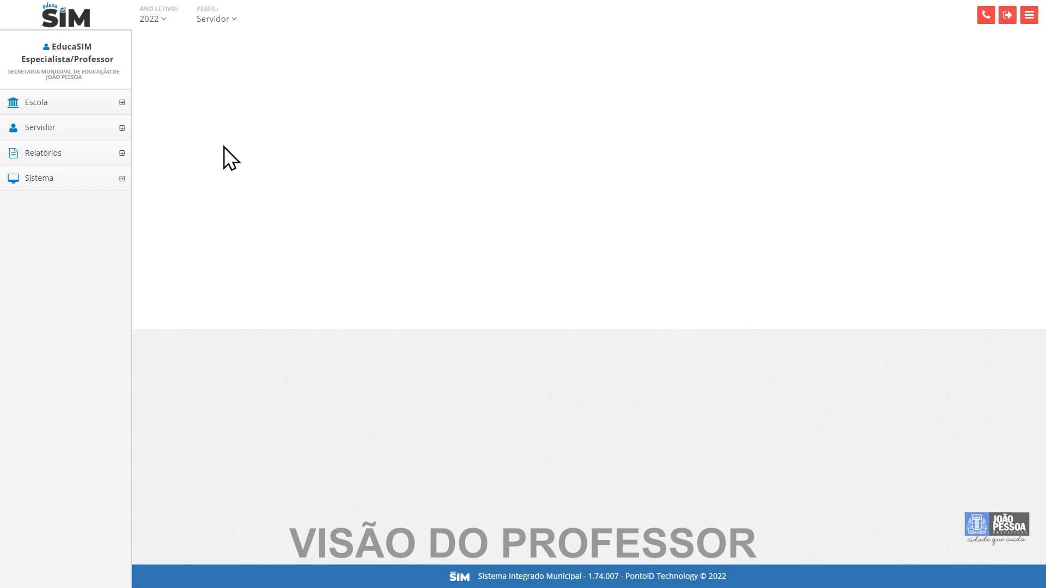
Open the list of Escolarização classes in the teacher's Servidor profile.
click(112, 104)
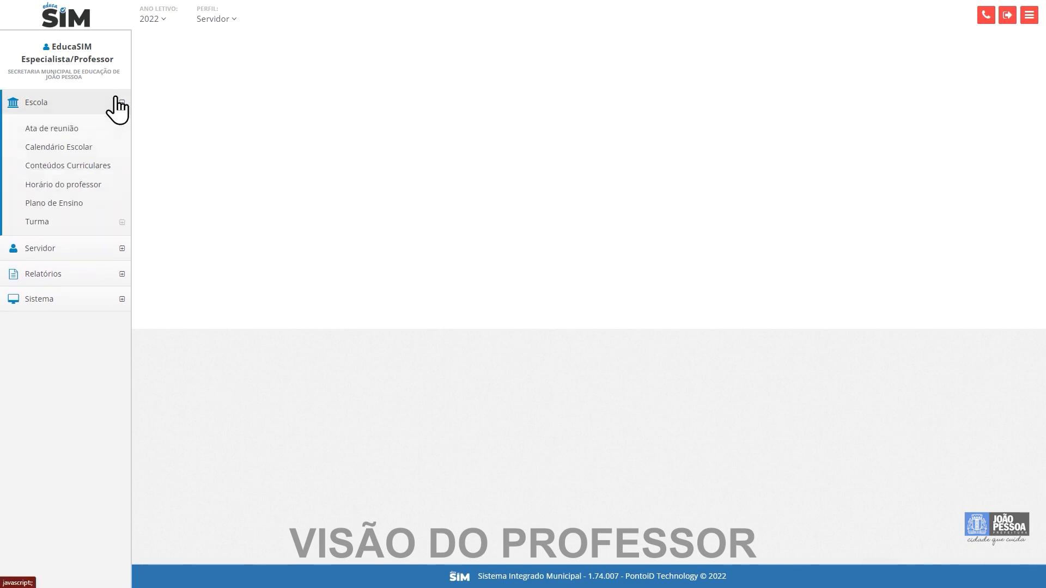
click(86, 223)
click(87, 243)
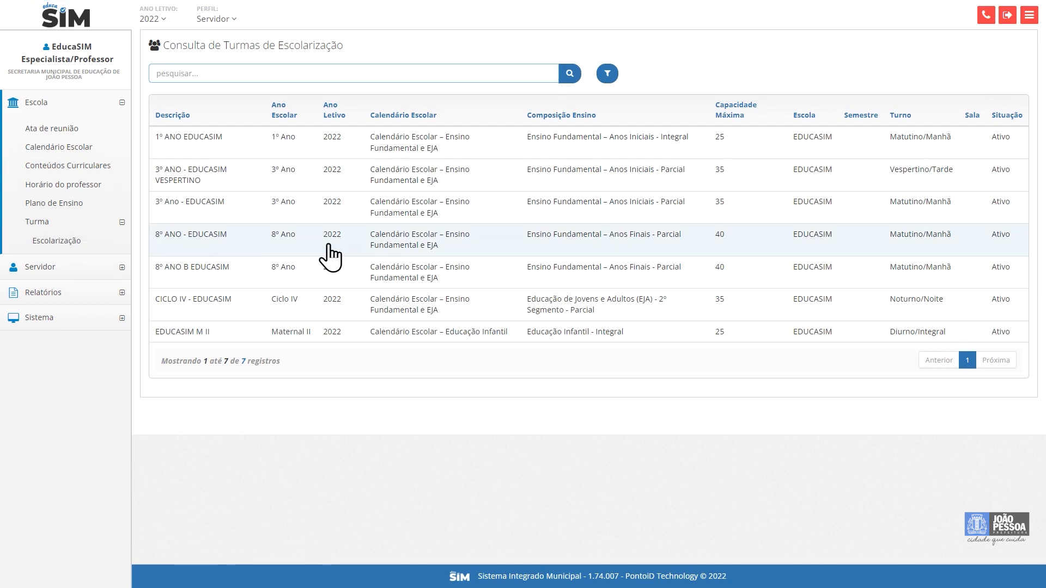
Open the teaching plans of class 8º ANO - EDUCASIM and search for the Língua Portuguesa component.
click(387, 250)
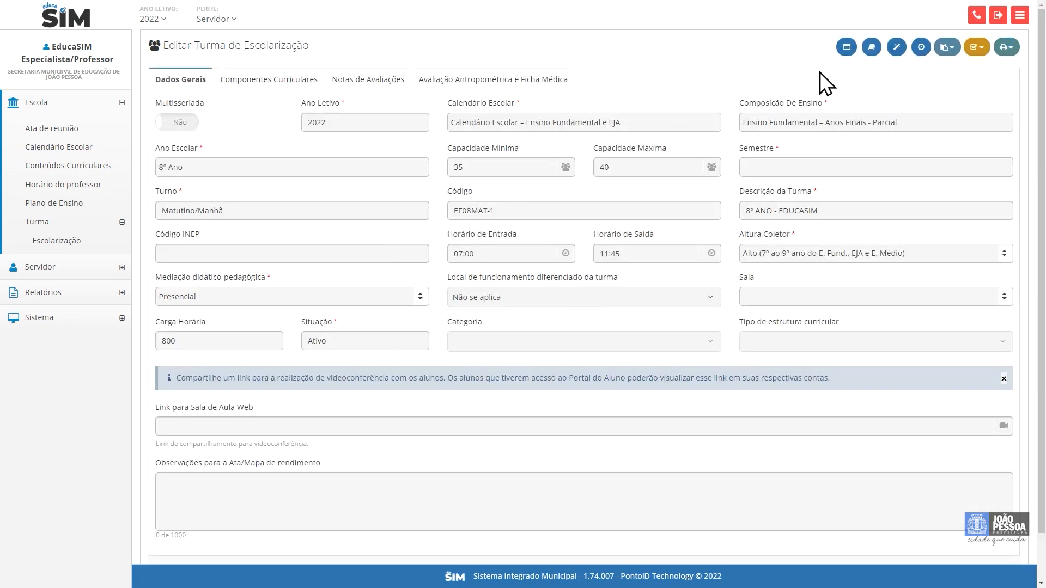
click(870, 48)
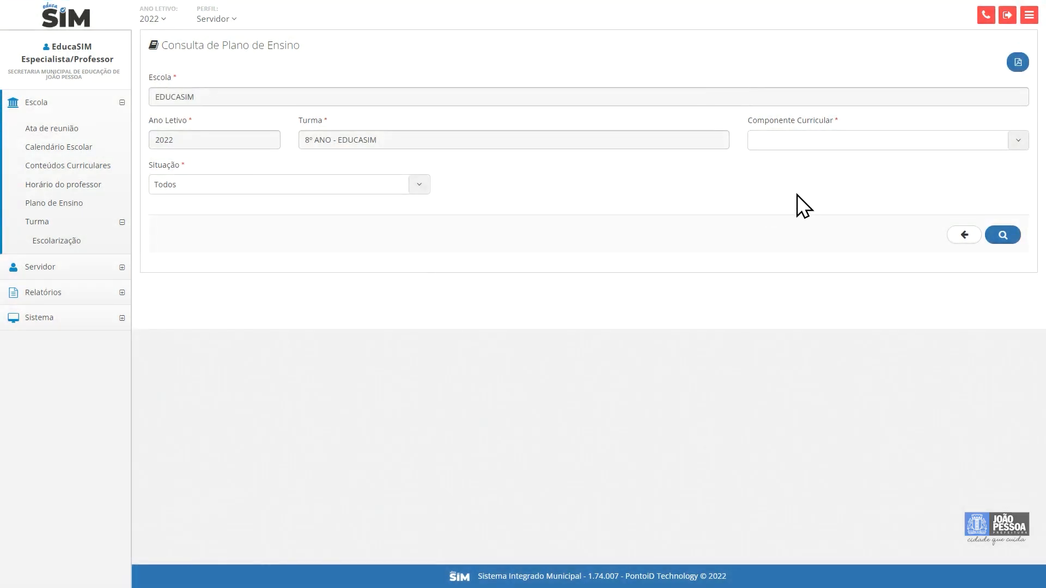
click(836, 141)
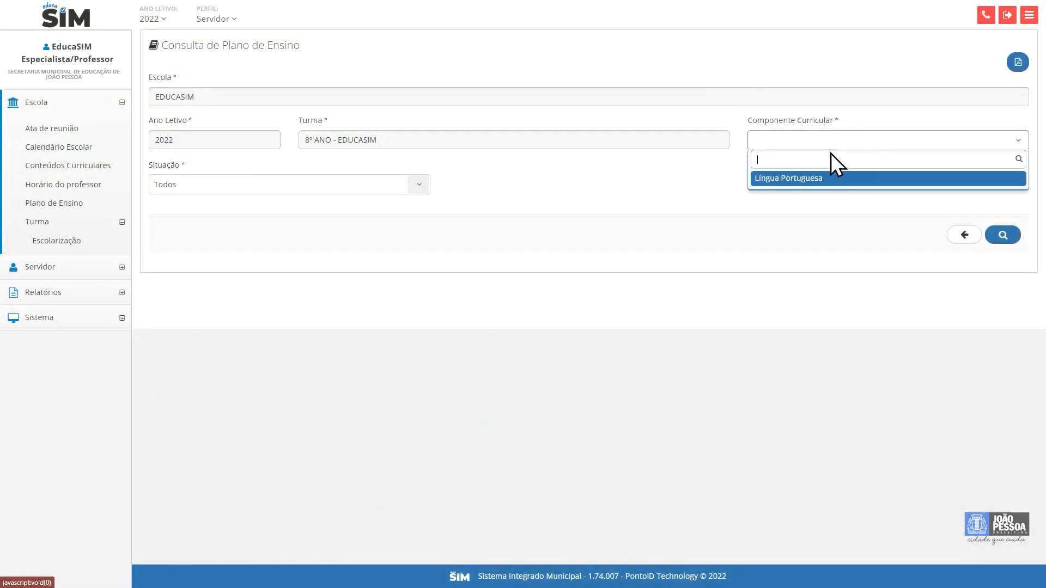
click(817, 179)
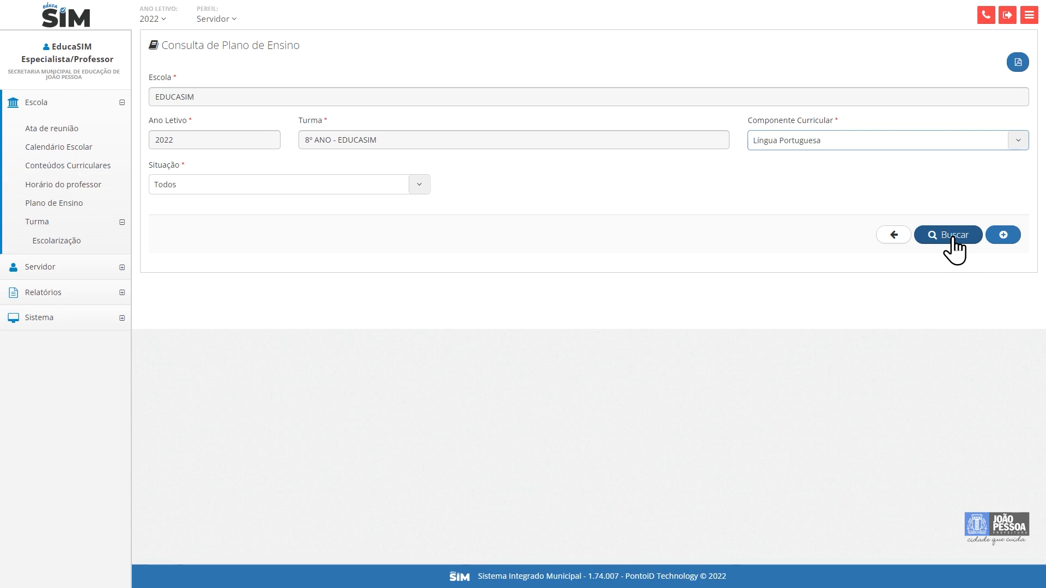
click(954, 238)
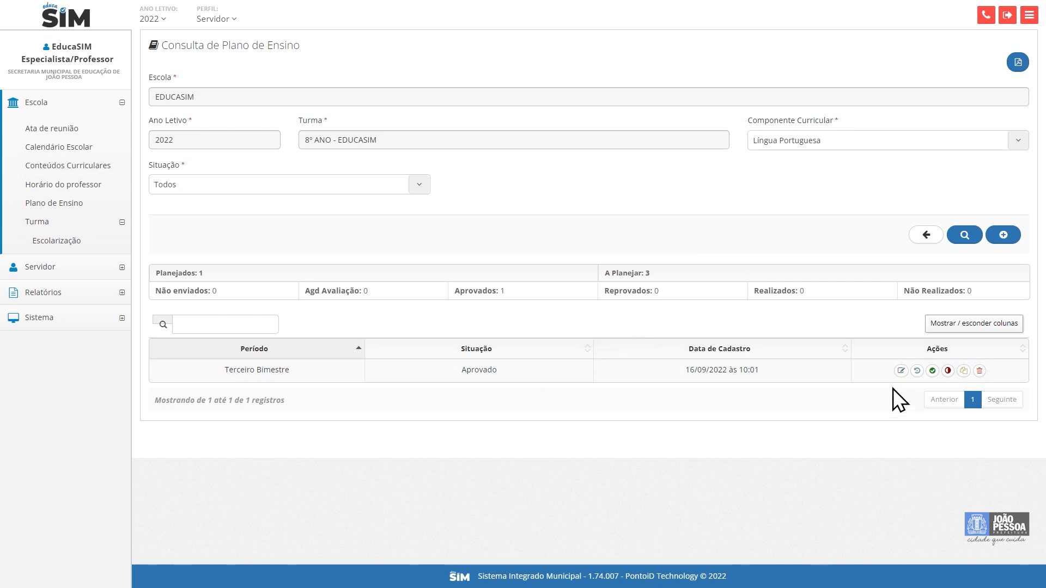
Review the change history and the read-only contents of the approved Terceiro Bimestre plan, closing each view.
click(901, 370)
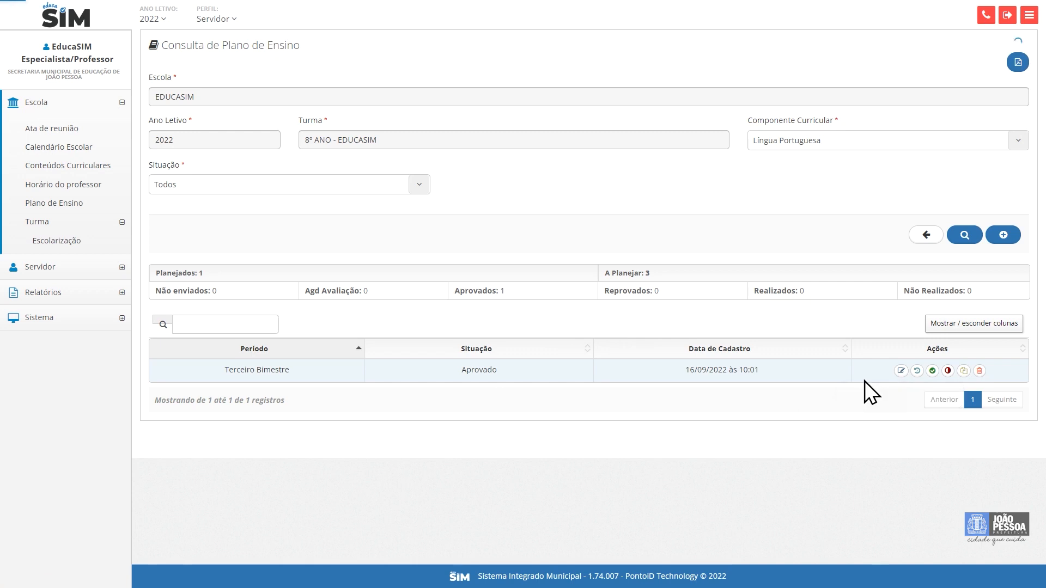
click(917, 371)
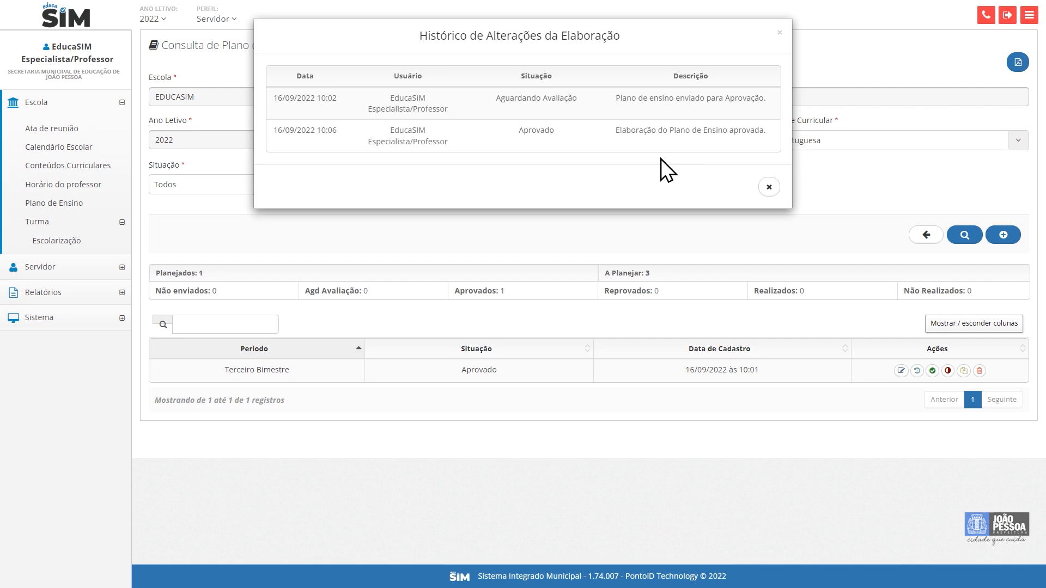
click(769, 187)
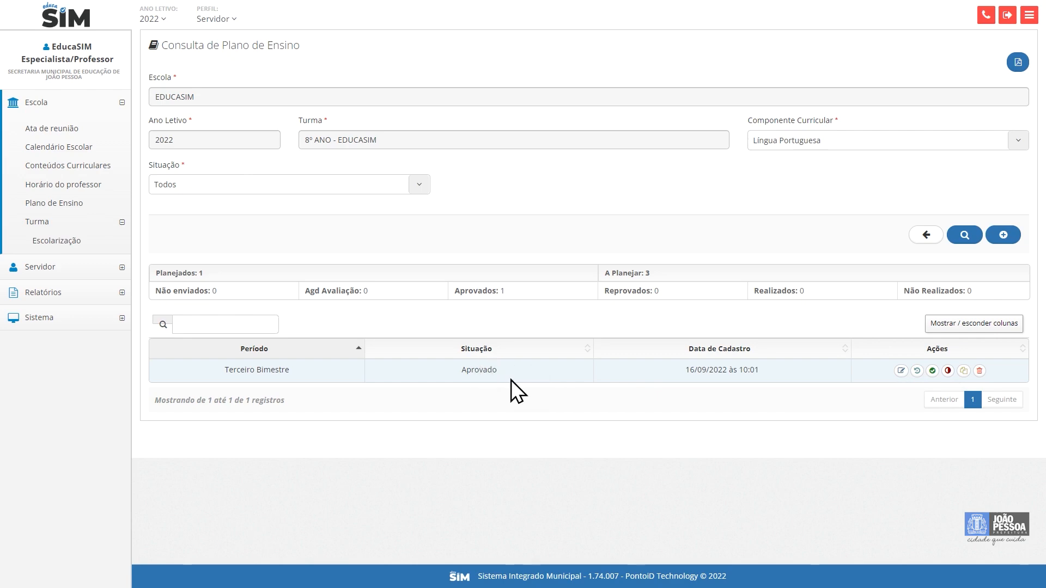
click(902, 371)
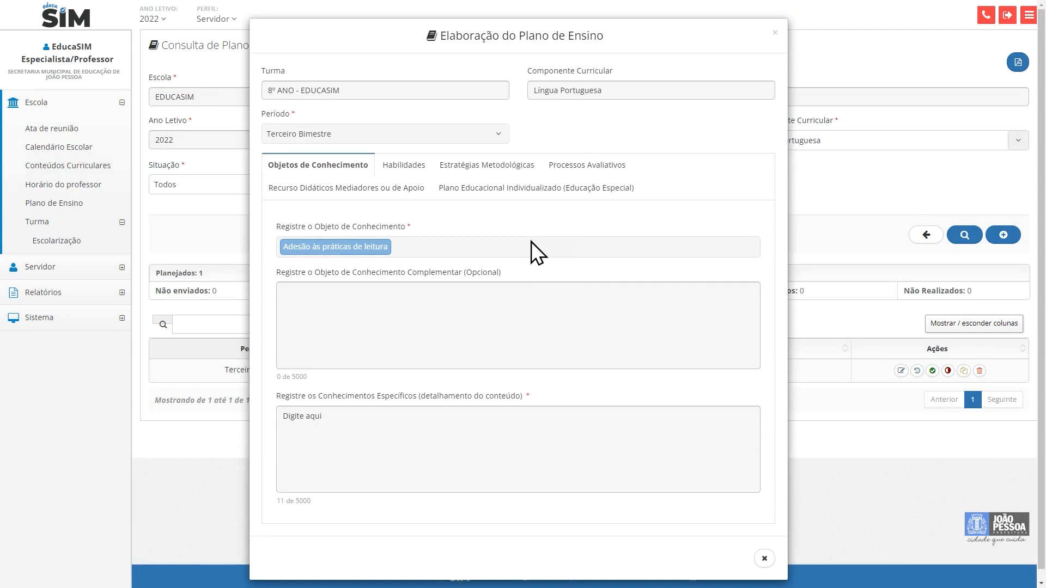
scroll(532, 240, down, 1)
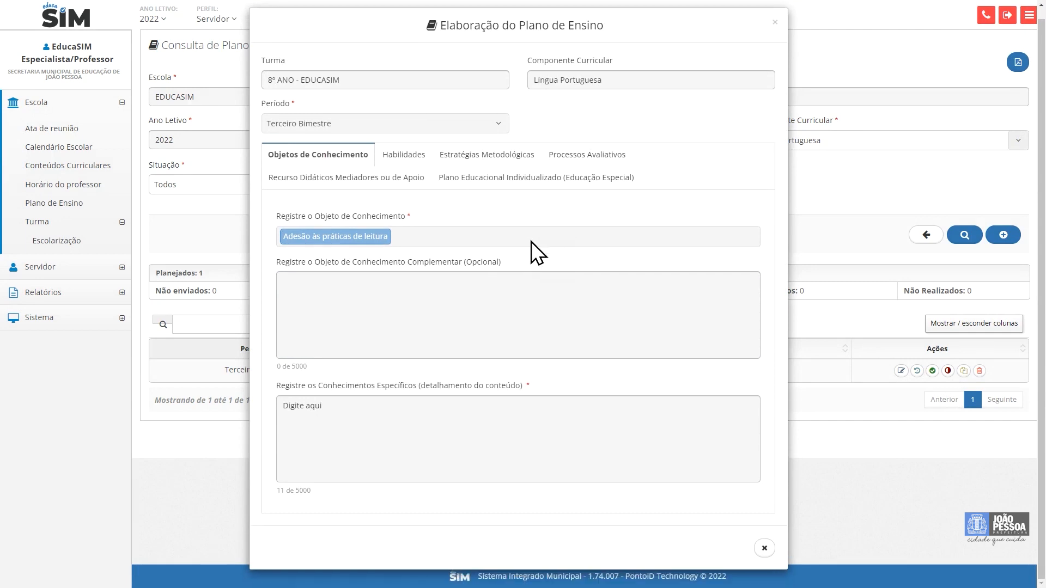
click(752, 548)
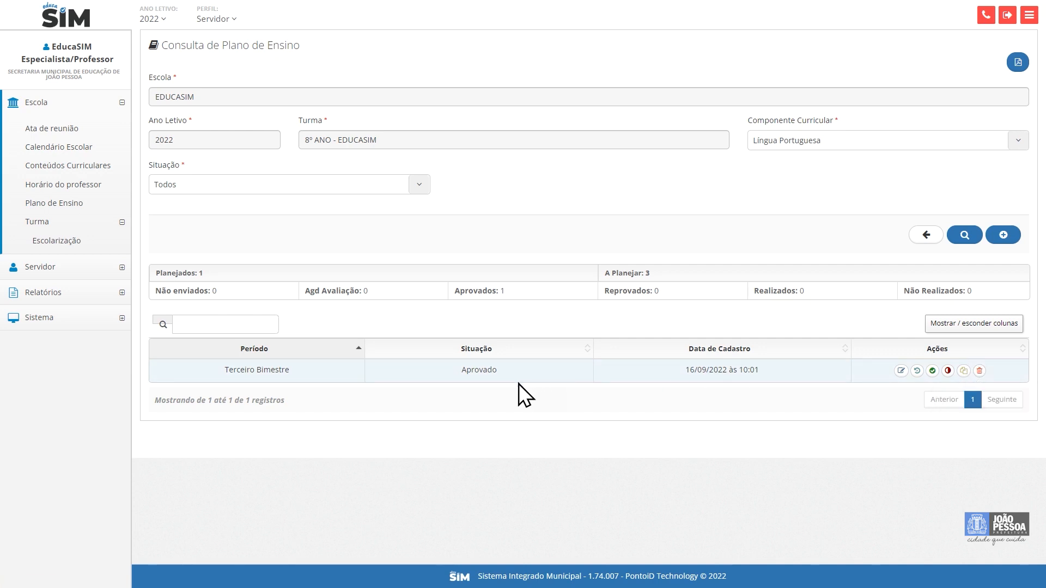
Change the Terceiro Bimestre plan's status to Realizado and review its change history.
click(932, 371)
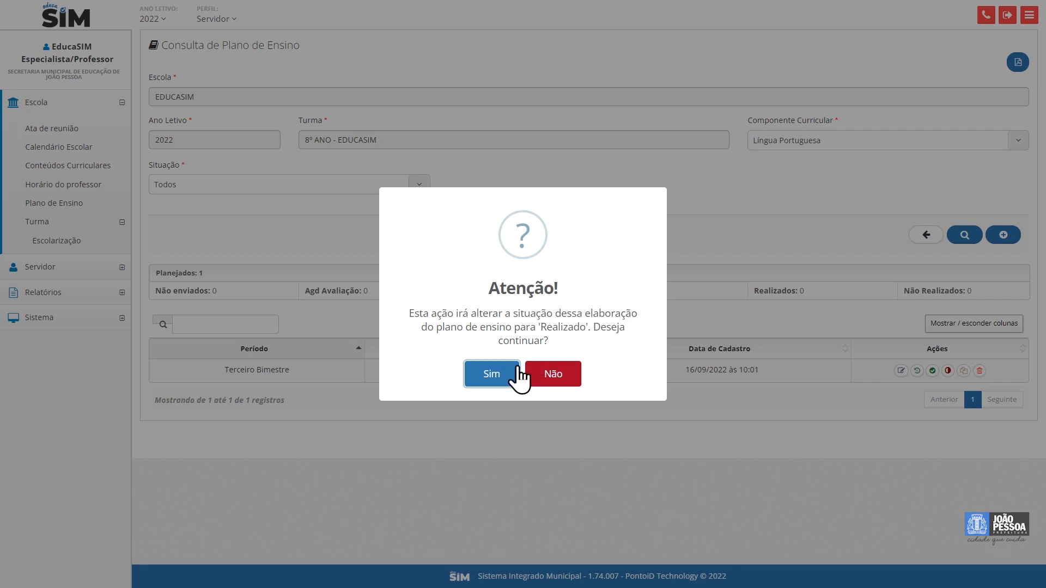
click(493, 375)
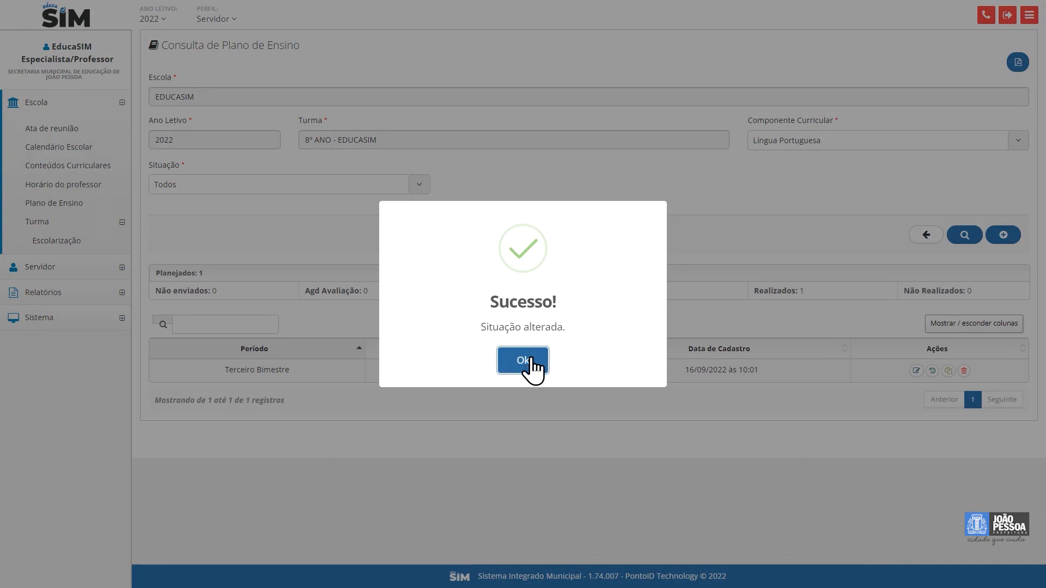
click(532, 364)
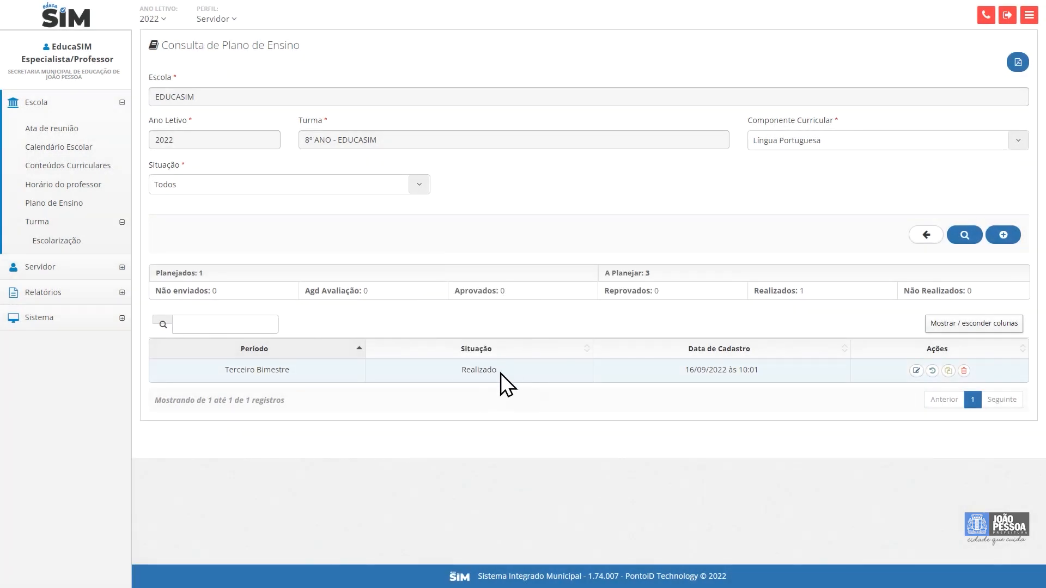
drag(502, 373, 463, 371)
click(933, 371)
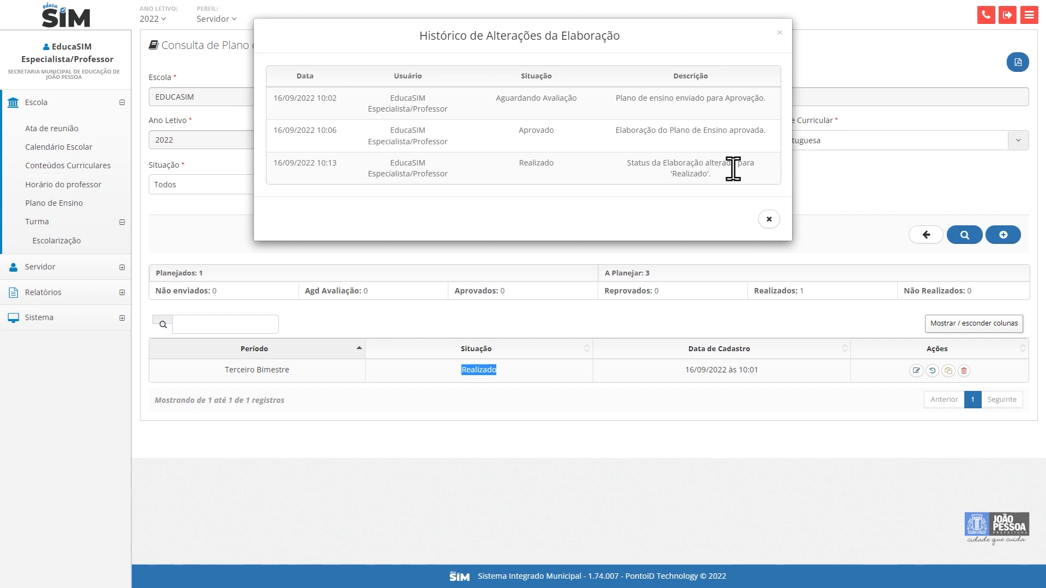
click(766, 220)
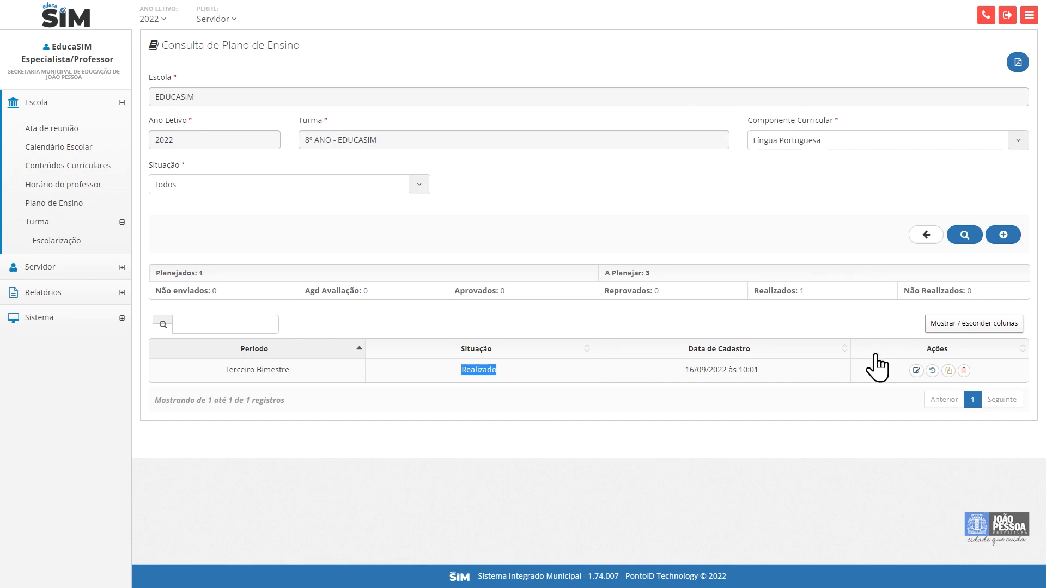
Add "Digite aqui" as the individualized educational plan for Aluno 2, save the Terceiro Bimestre plan, and check its change history.
click(916, 371)
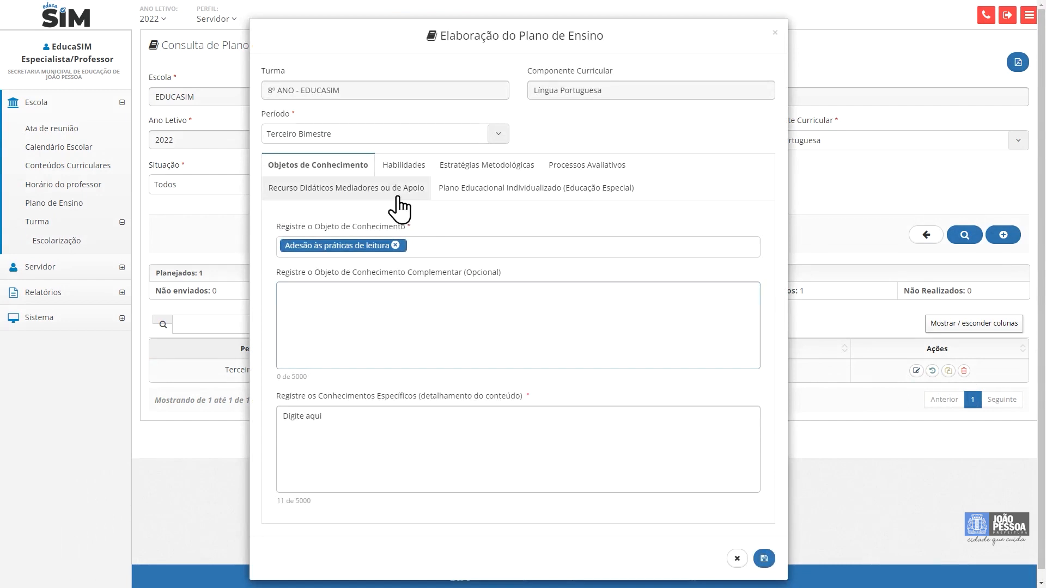
click(469, 188)
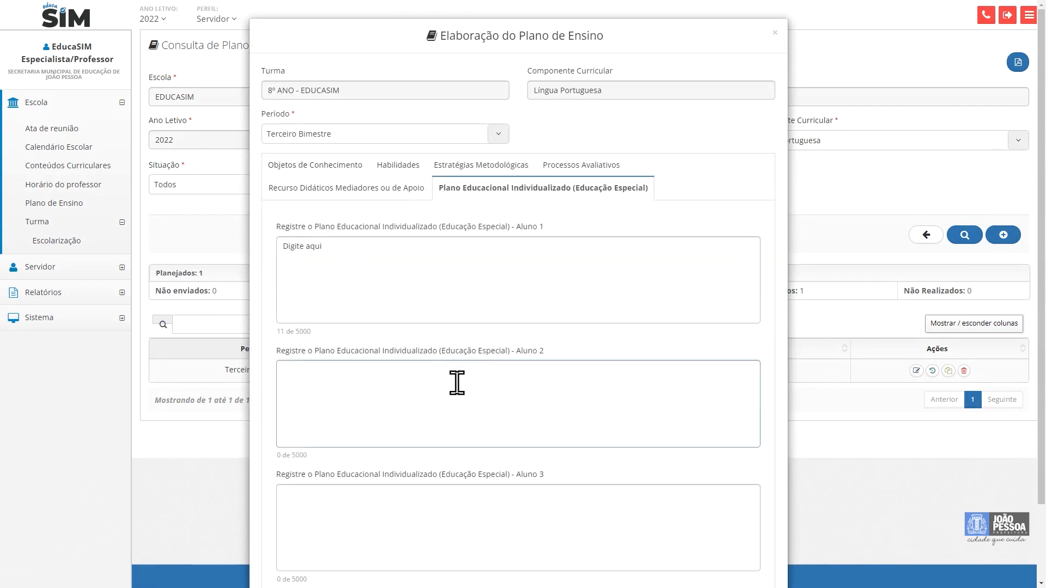
text(Digite aqui)
scroll(617, 442, down, 3)
click(757, 551)
click(524, 360)
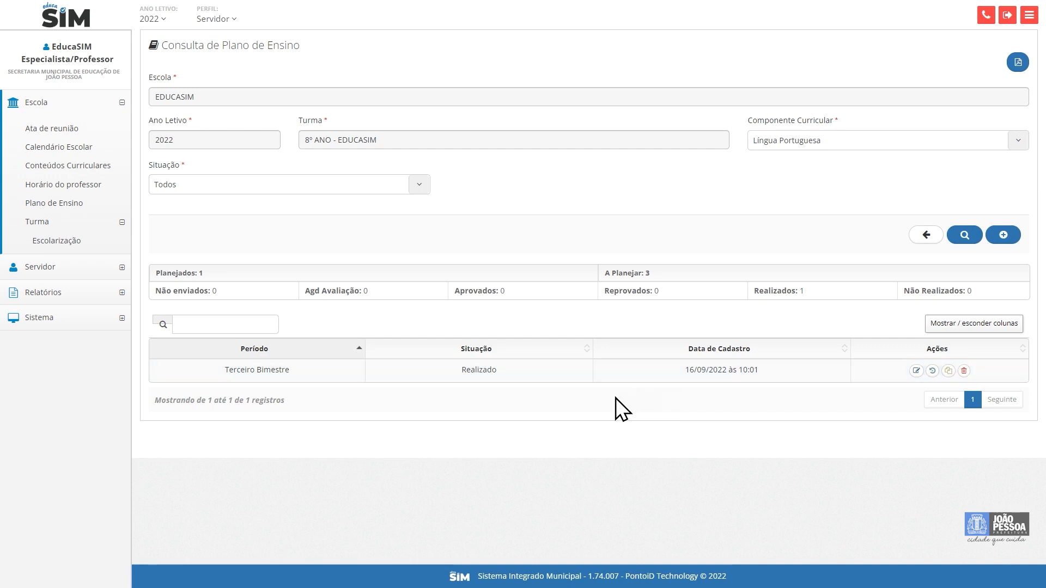
click(932, 370)
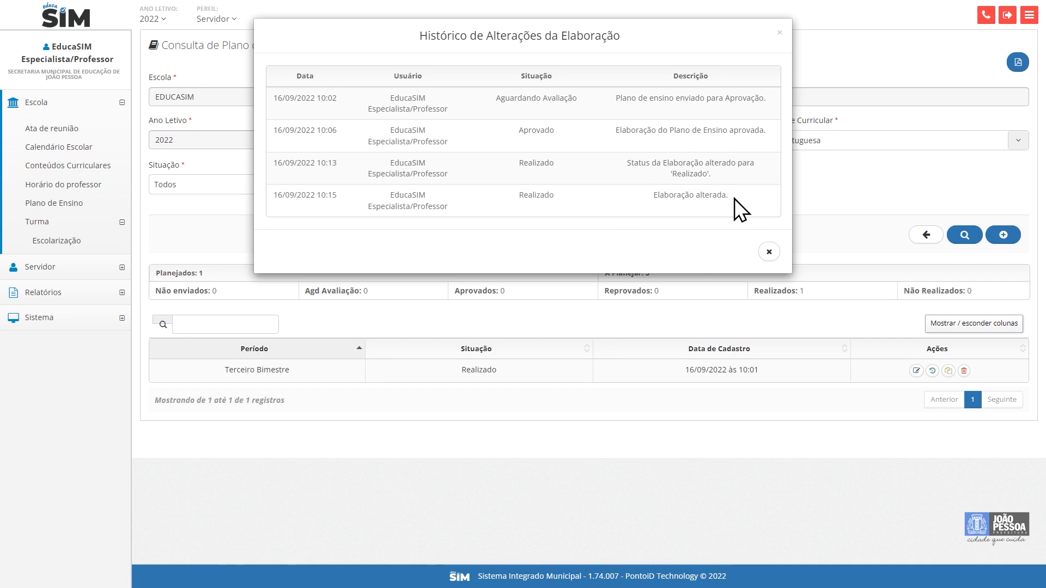
click(770, 252)
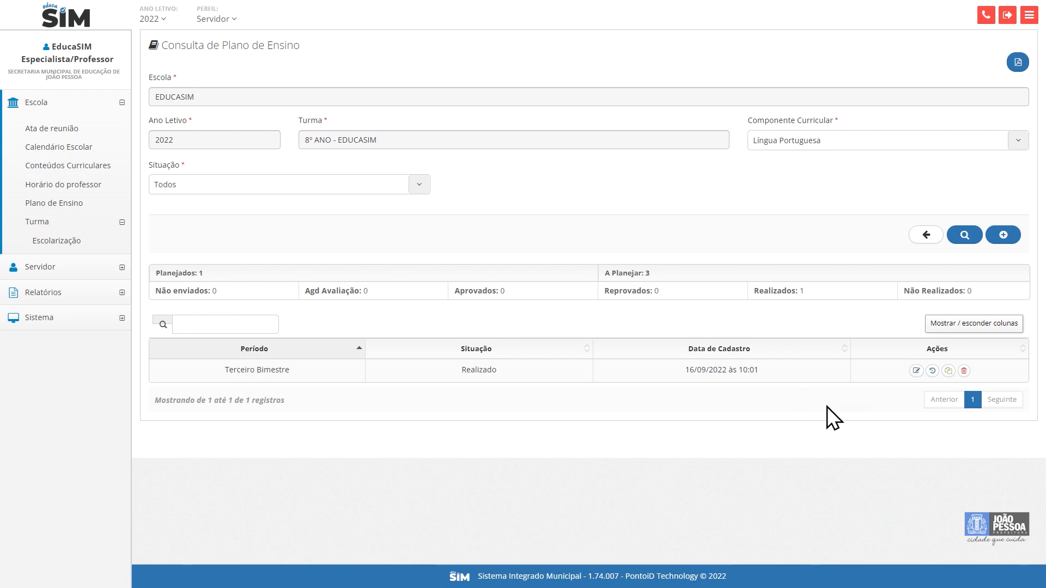
Add "Digite aqui" as the individualized educational plan for Aluno 3 in the Terceiro Bimestre plan and save it.
click(916, 371)
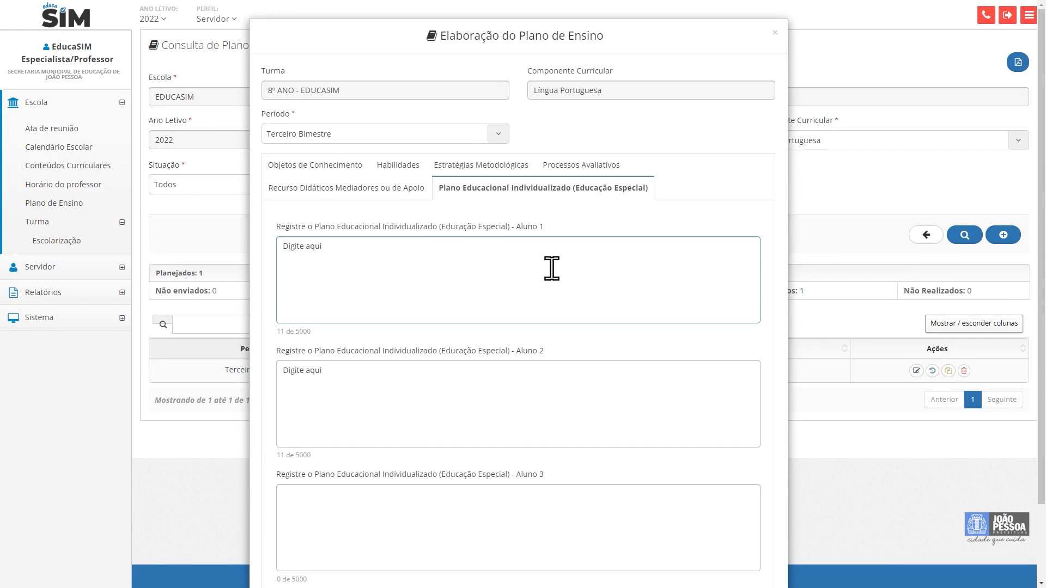
click(528, 395)
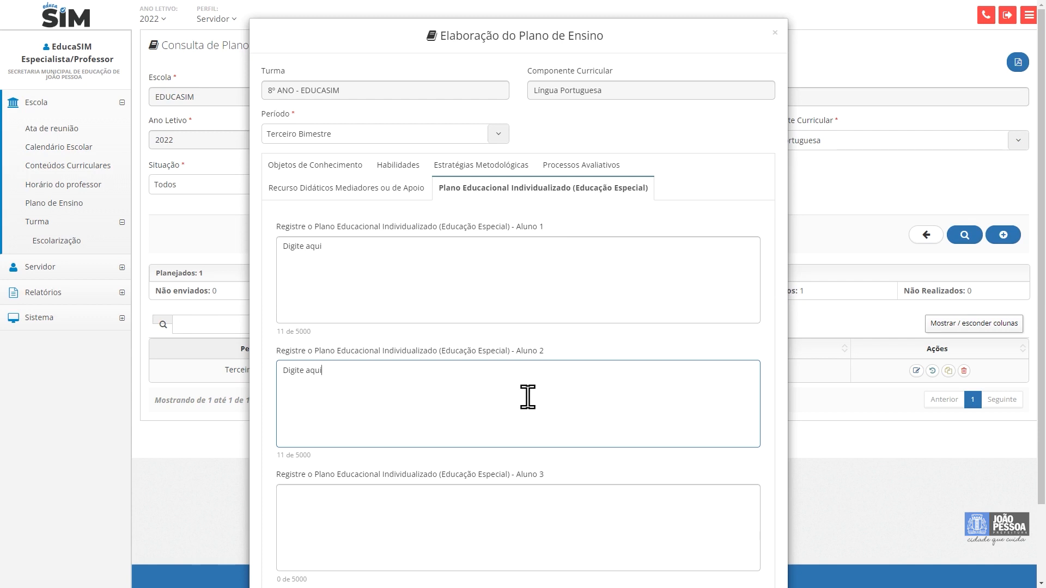
scroll(528, 396, down, 1)
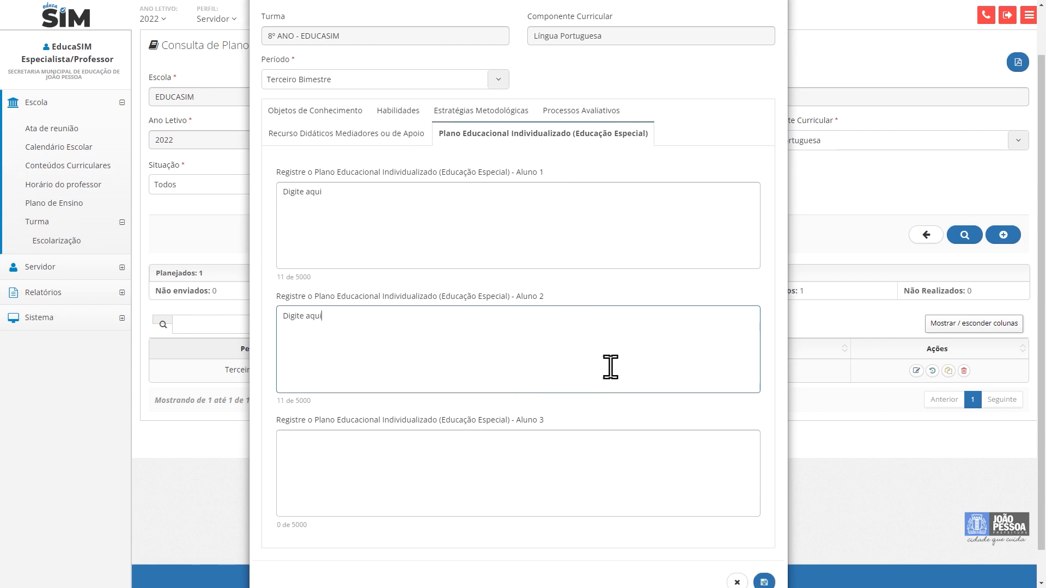
click(602, 460)
text(Digite aqui)
scroll(658, 477, down, 1)
click(769, 548)
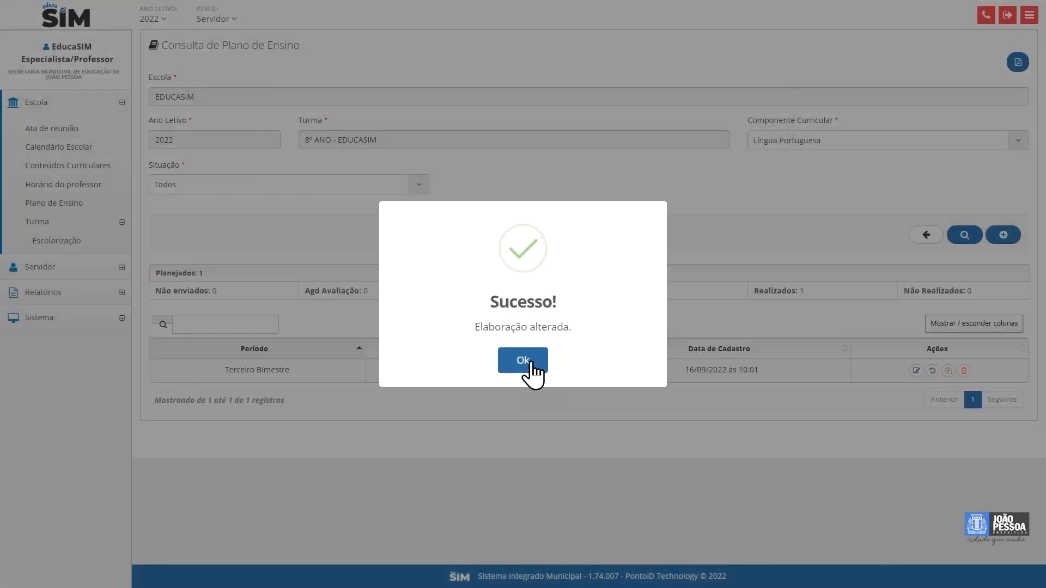
click(530, 363)
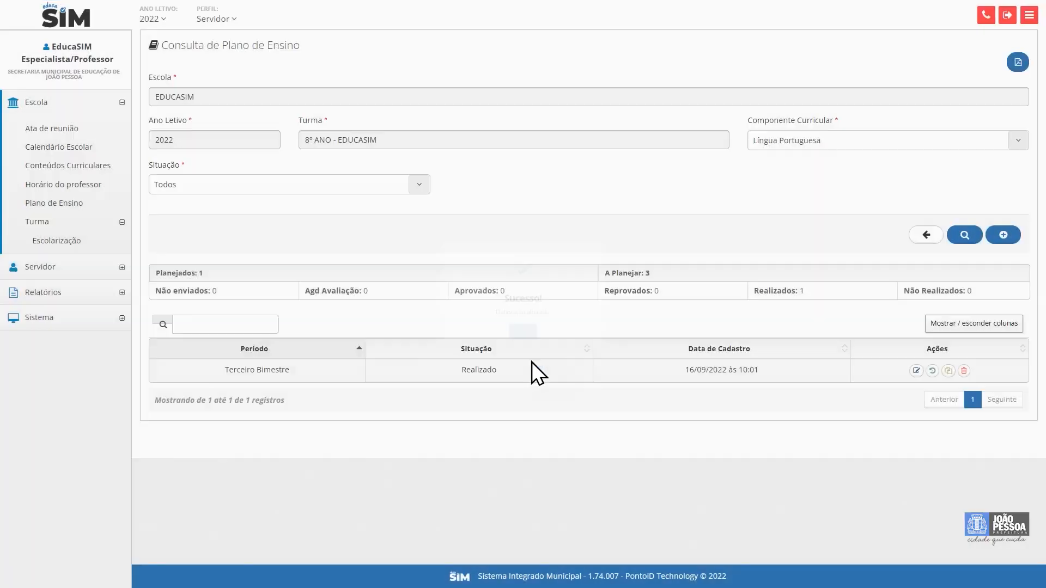
Examine the latest alteration entries in the Terceiro Bimestre plan's change history and close it.
click(932, 371)
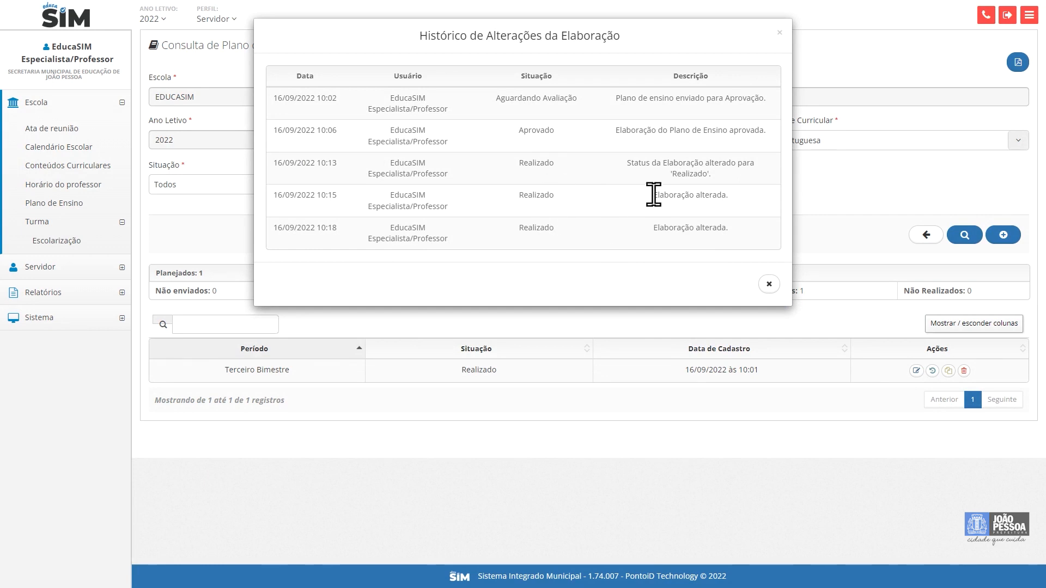
drag(654, 195, 743, 195)
drag(653, 228, 742, 230)
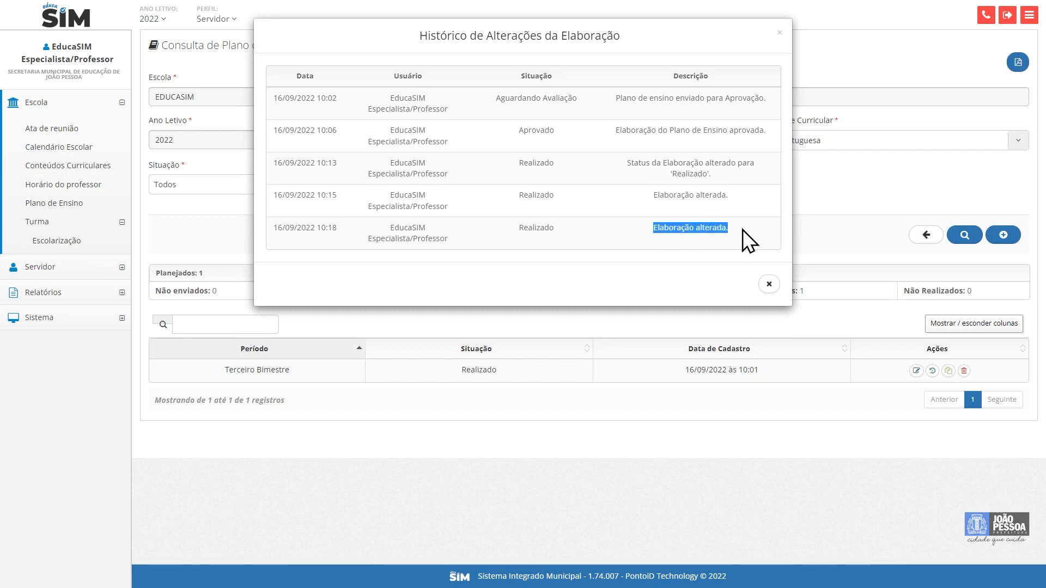
click(744, 230)
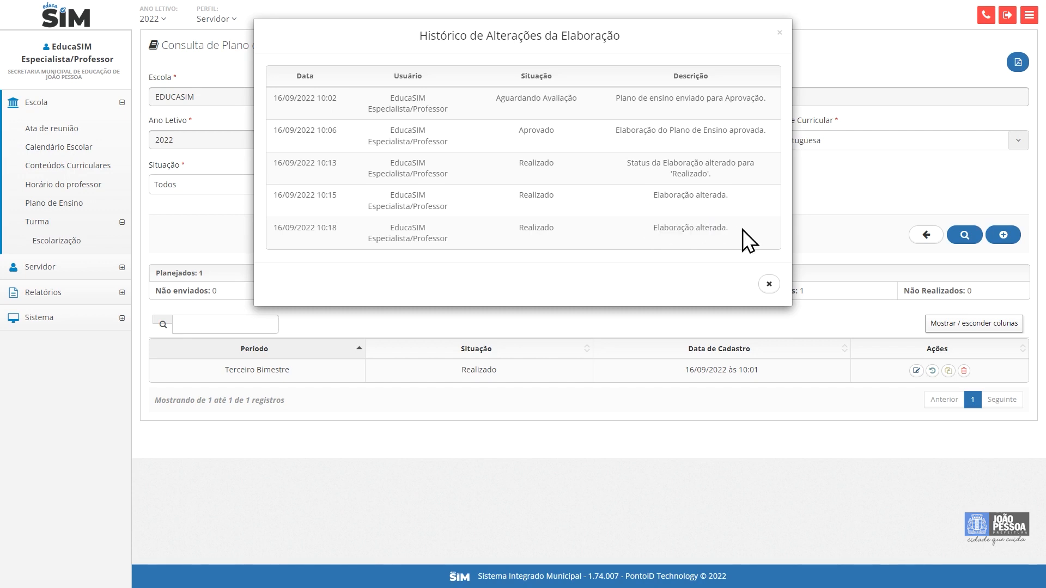
click(722, 323)
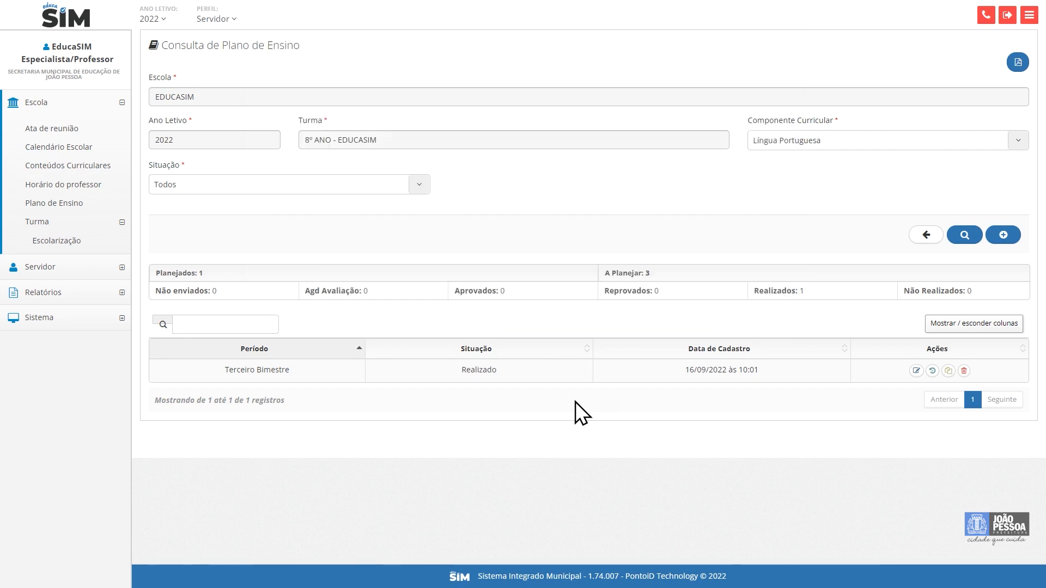